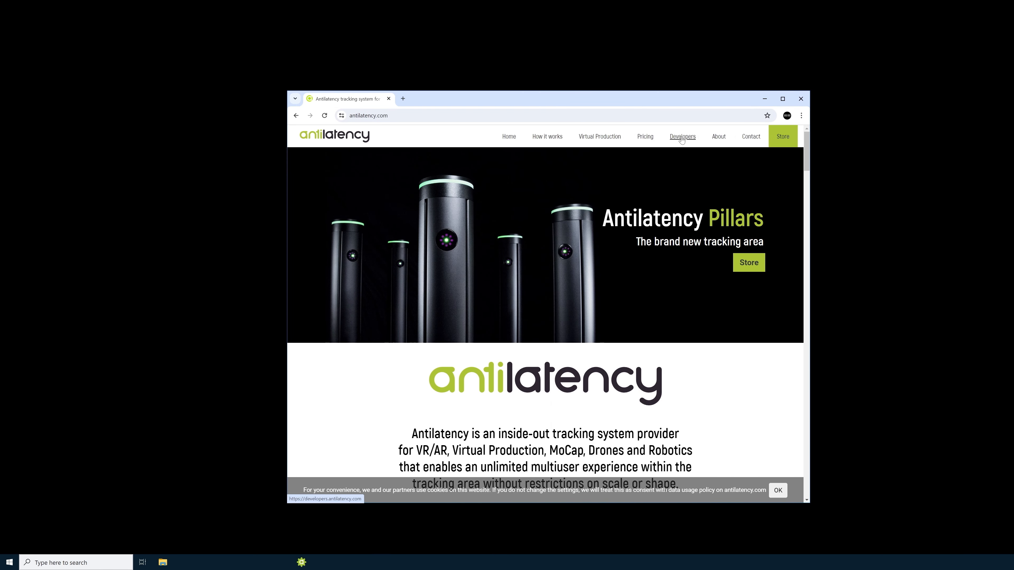
# Open the AntilatencyFreeDServer page in the Software section of the Antilatency developers site
pyautogui.click(682, 137)
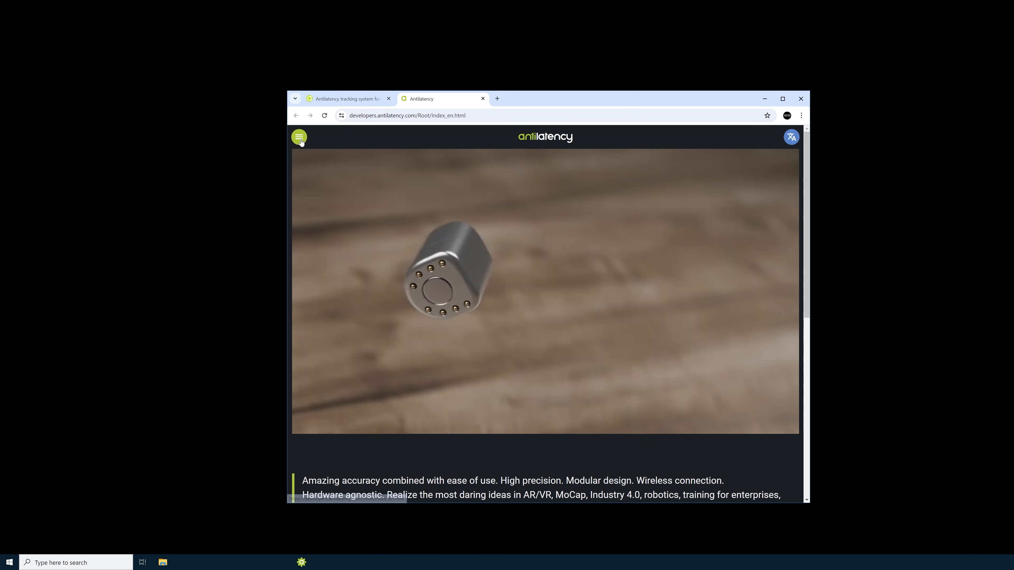
pyautogui.click(300, 137)
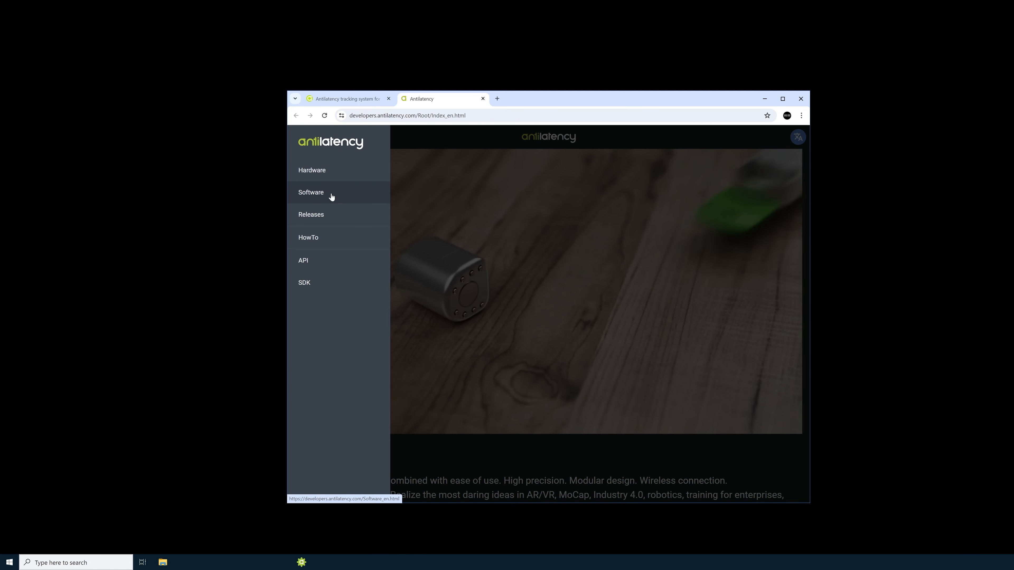
pyautogui.click(311, 194)
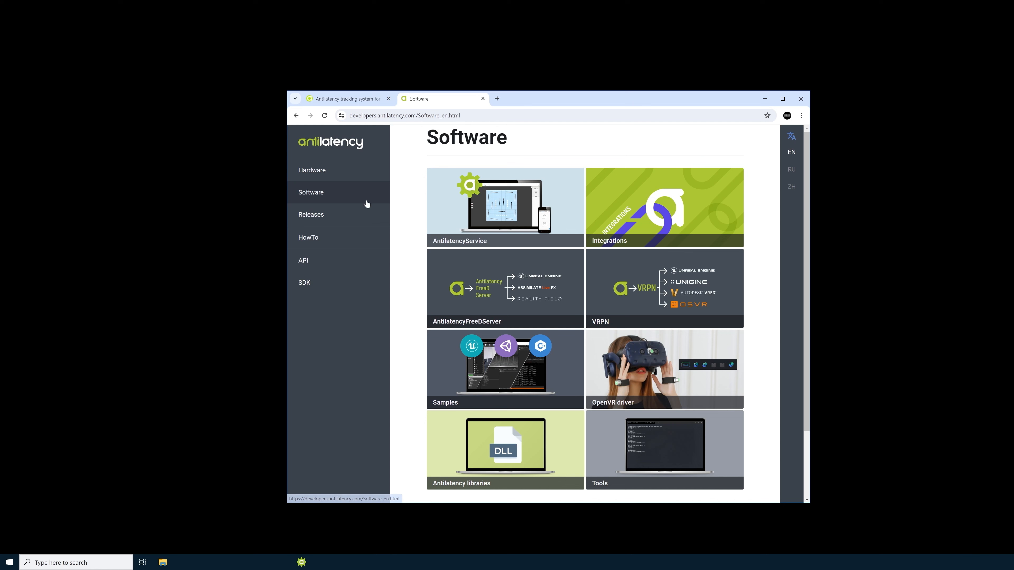
pyautogui.moveTo(437, 305)
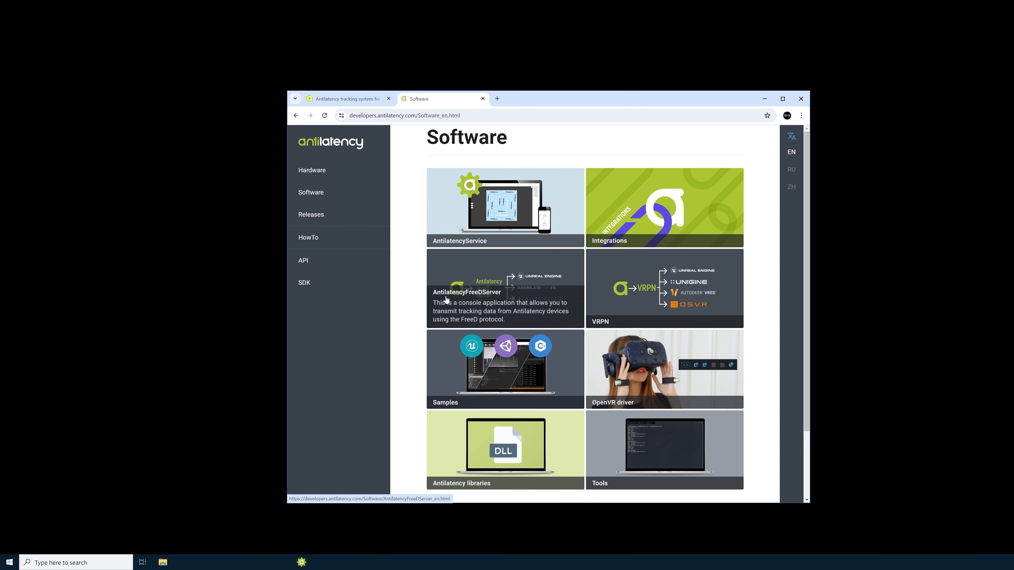
pyautogui.click(471, 294)
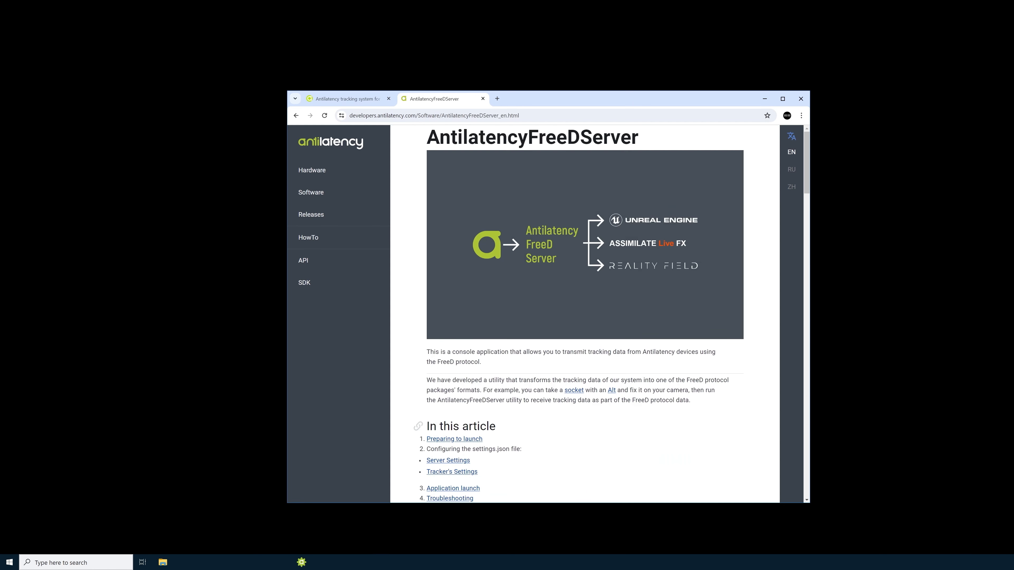
# Examine the AntilatencyFreeDServer page down to Preparing to launch and list the utility versions offered for download
pyautogui.scroll(-15, 406, 277)
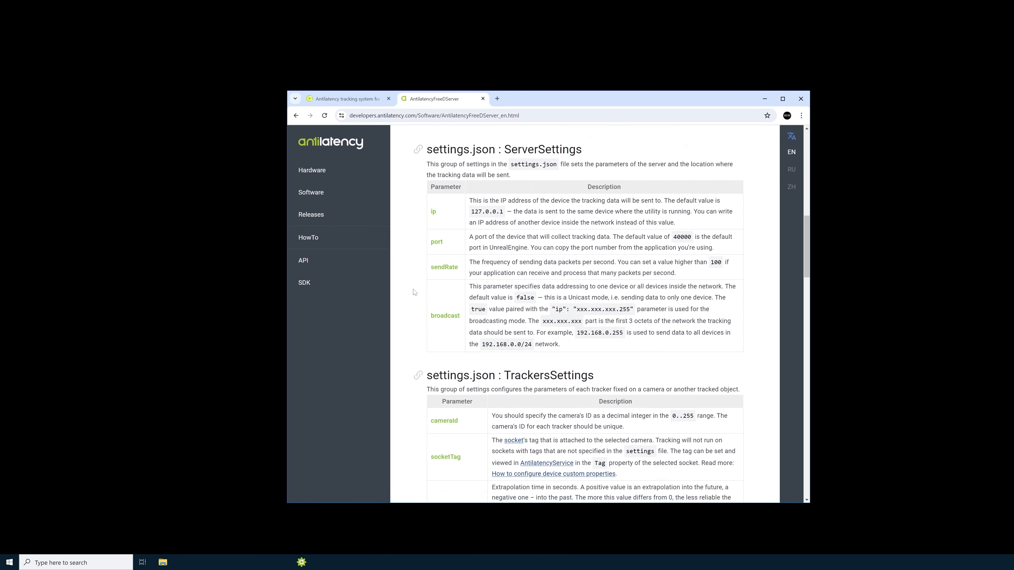
pyautogui.scroll(12, 413, 296)
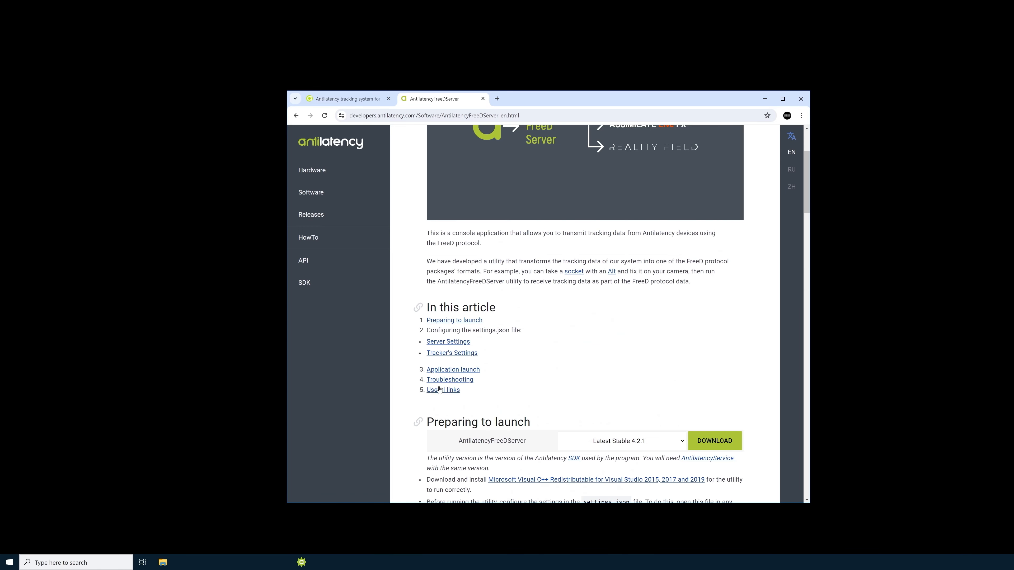
pyautogui.scroll(-3, 418, 425)
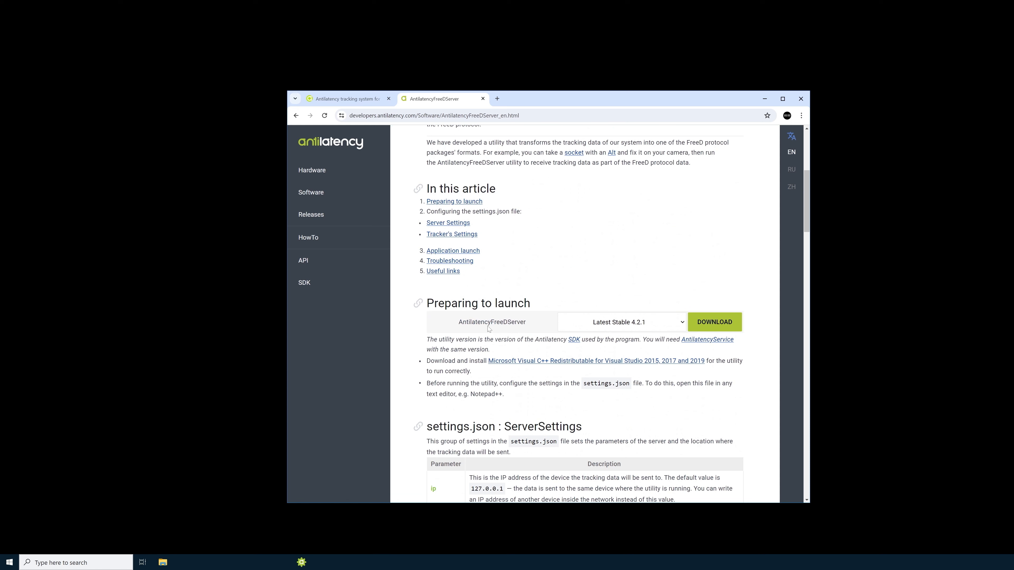
pyautogui.click(599, 326)
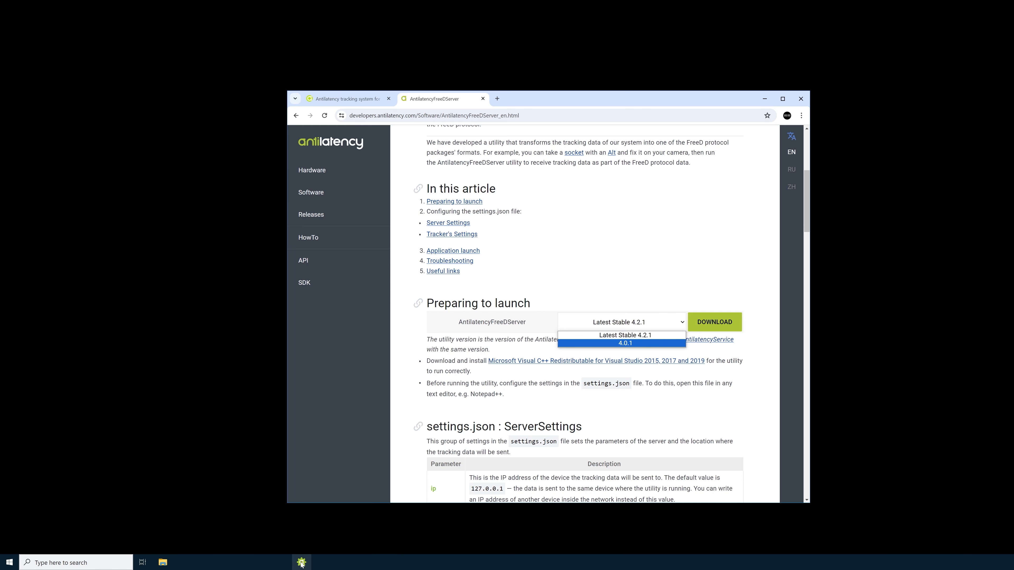
# Check the release version in AntilatencyService, and close both it and the browser
pyautogui.click(394, 538)
pyautogui.click(302, 563)
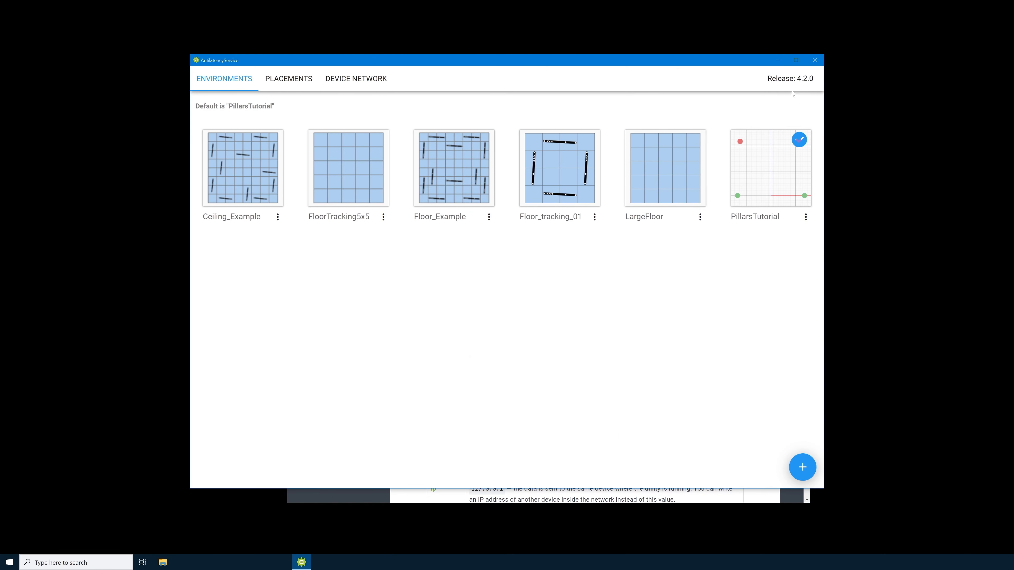
pyautogui.click(815, 60)
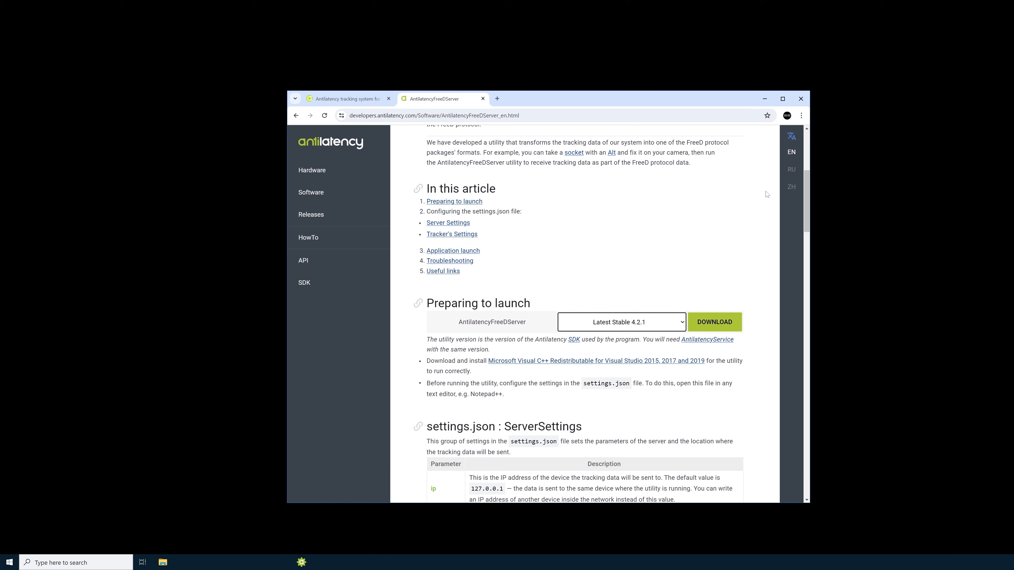
pyautogui.click(801, 99)
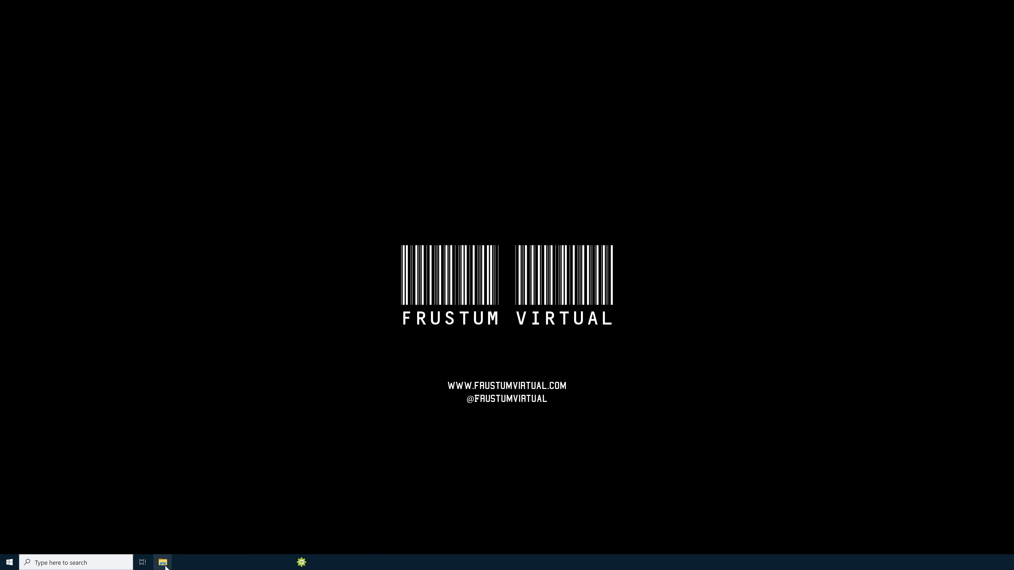
# Look up the AntilatencyFreeDServer_4.2.1 archive in Downloads with its extraction option, and close File Explorer
pyautogui.click(163, 563)
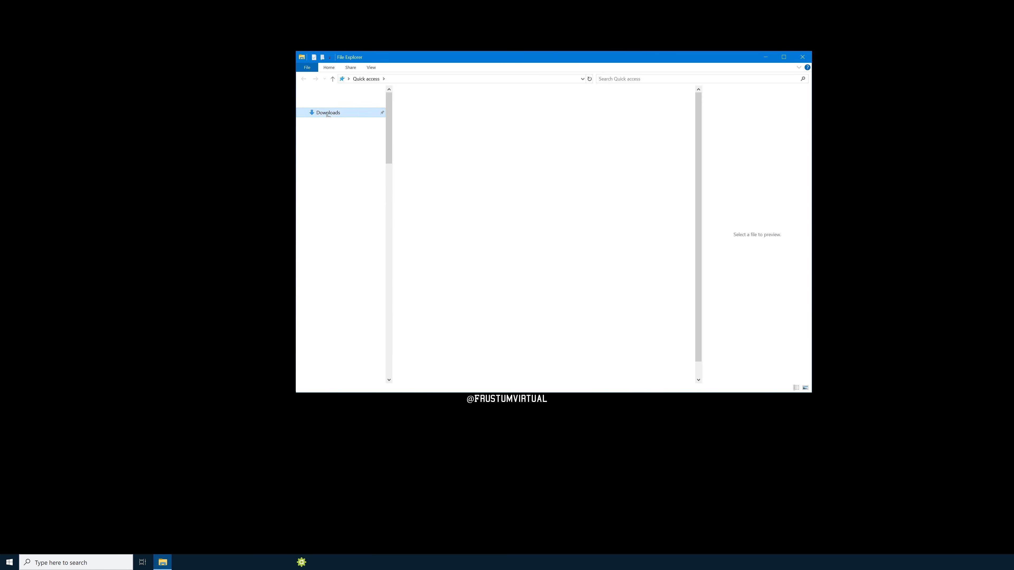
pyautogui.click(427, 134)
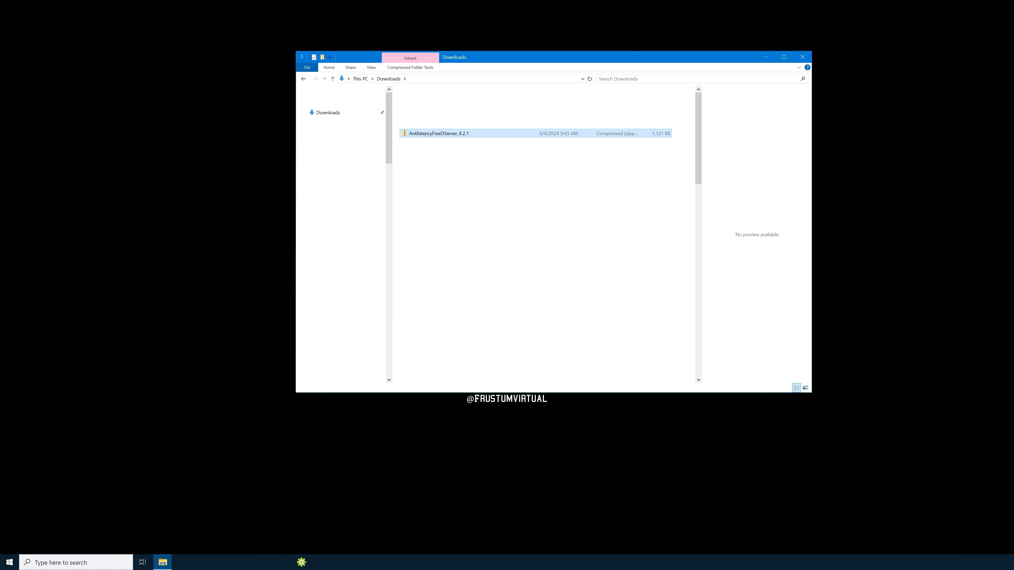
pyautogui.rightClick(411, 134)
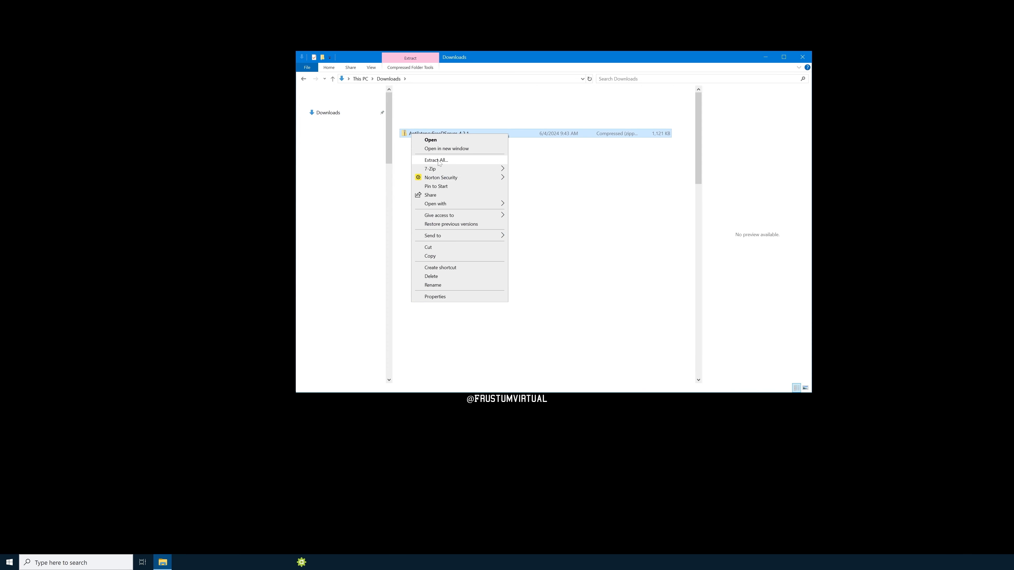
pyautogui.click(802, 57)
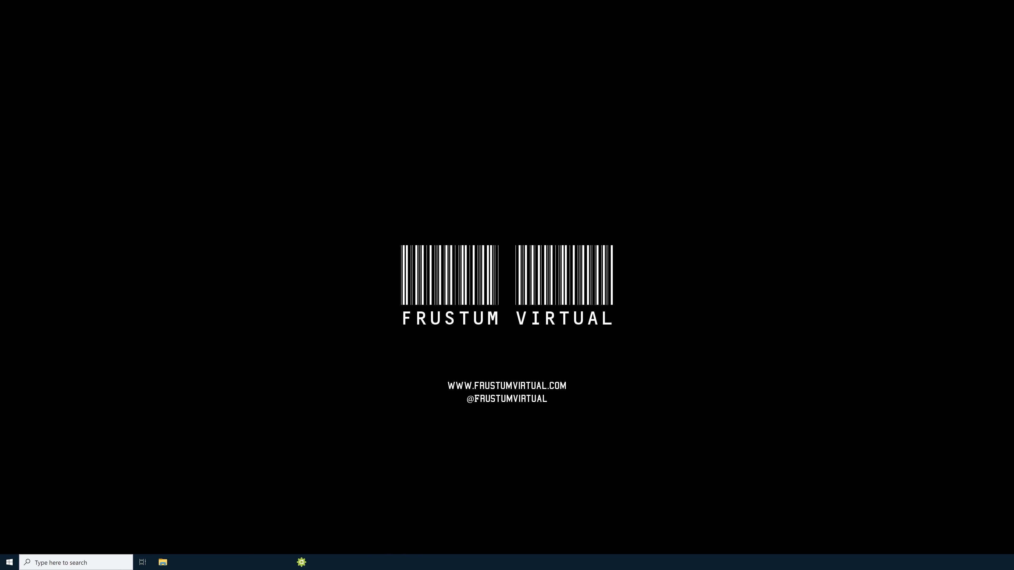
# Move the extracted AntilatencyFreeDServer_4.2.1 folder beside the desktop logo and open its WindowsDesktop\x64 subfolder
pyautogui.moveTo(878, 401); pyautogui.dragTo(644, 252)
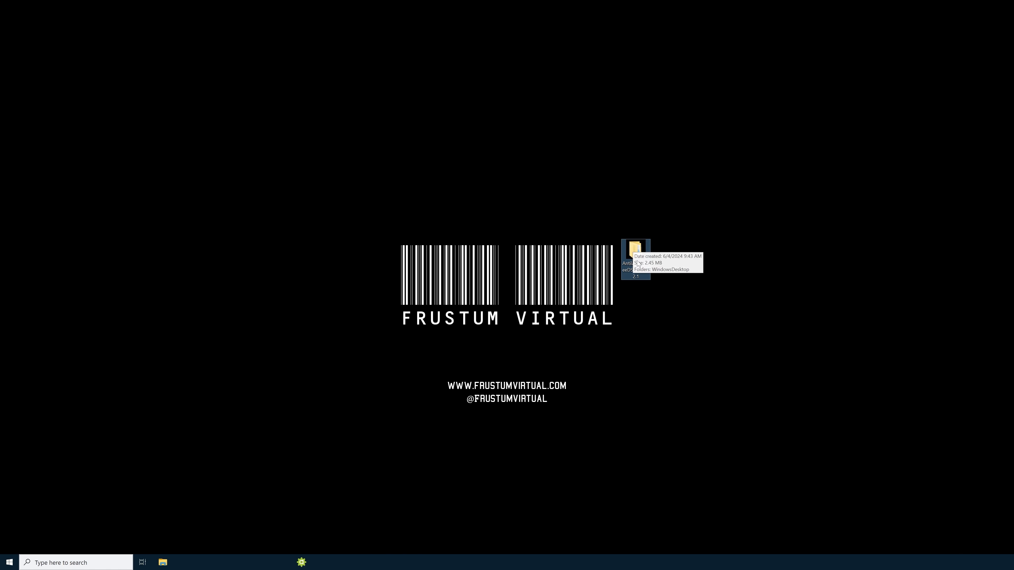
pyautogui.doubleClick(632, 247)
pyautogui.click(427, 103)
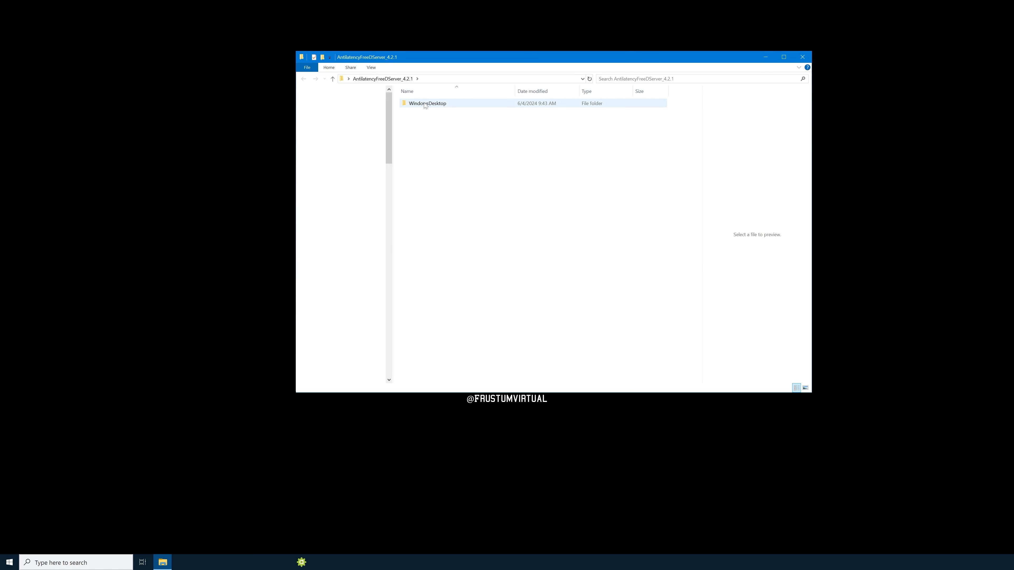
pyautogui.doubleClick(427, 103)
pyautogui.click(407, 103)
pyautogui.doubleClick(407, 104)
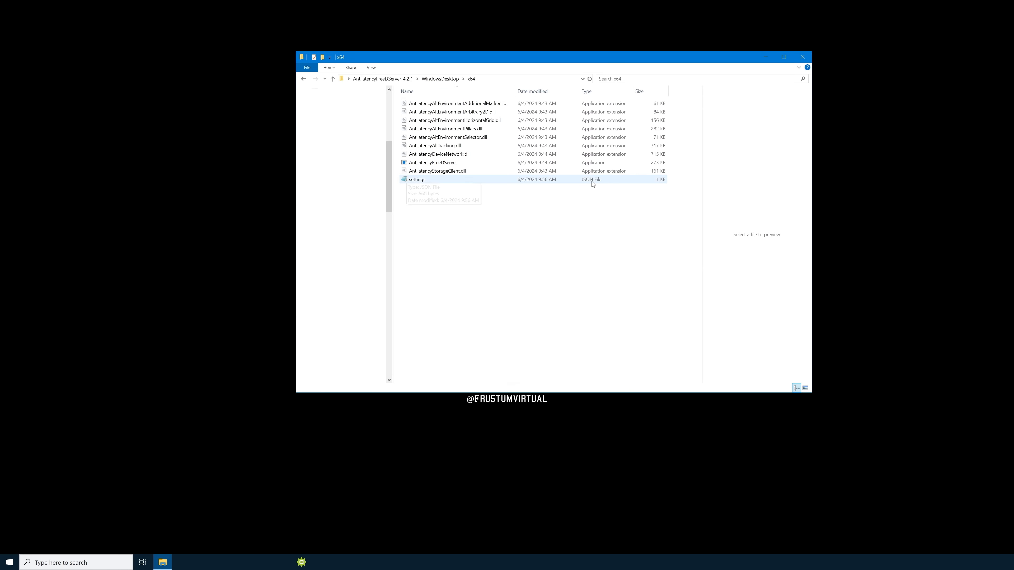
# Open the settings JSON file in Notepad and close the File Explorer window behind it
pyautogui.click(425, 181)
pyautogui.rightClick(415, 181)
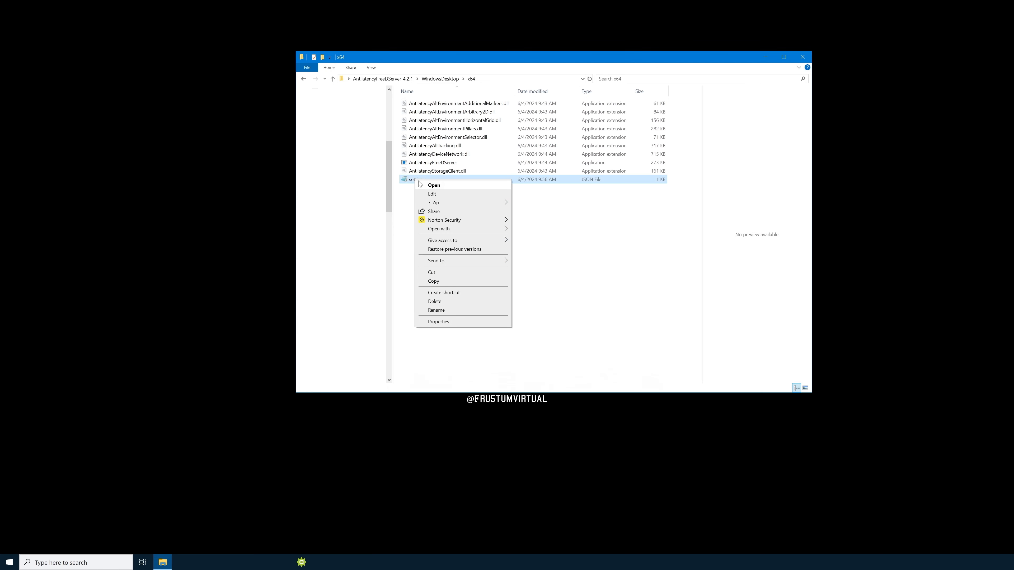
pyautogui.moveTo(436, 233)
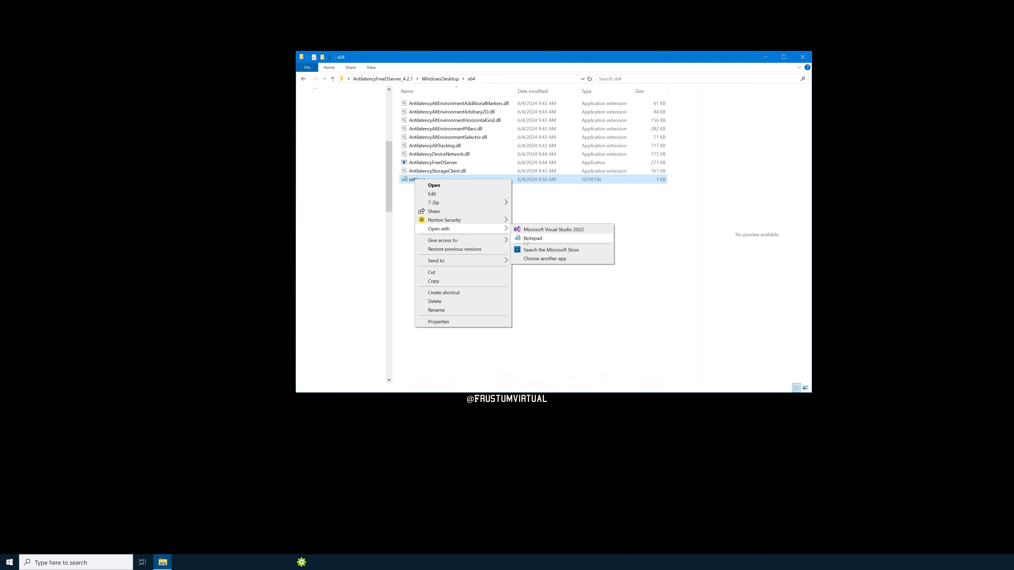
pyautogui.click(532, 239)
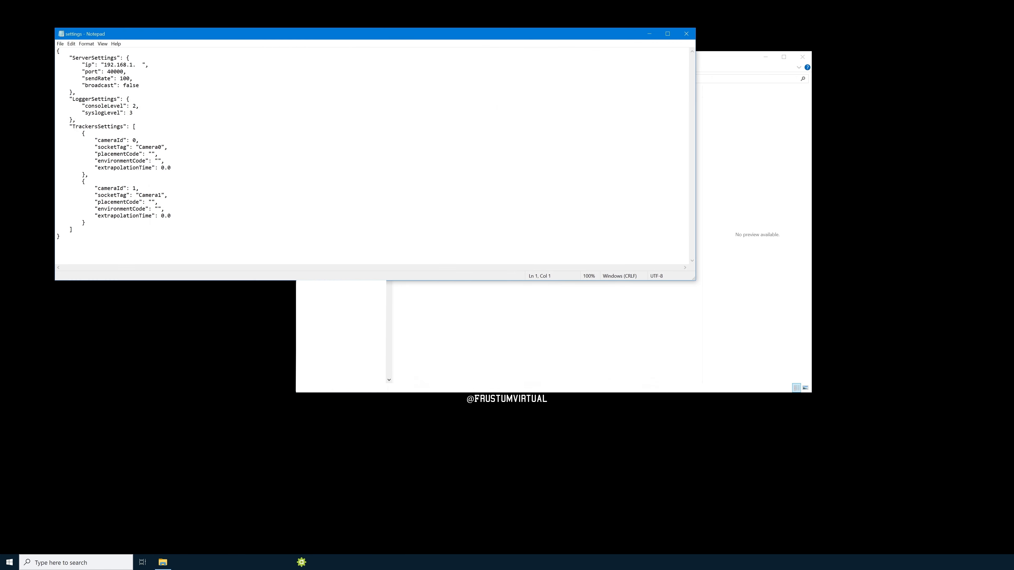
pyautogui.moveTo(391, 39); pyautogui.dragTo(549, 105)
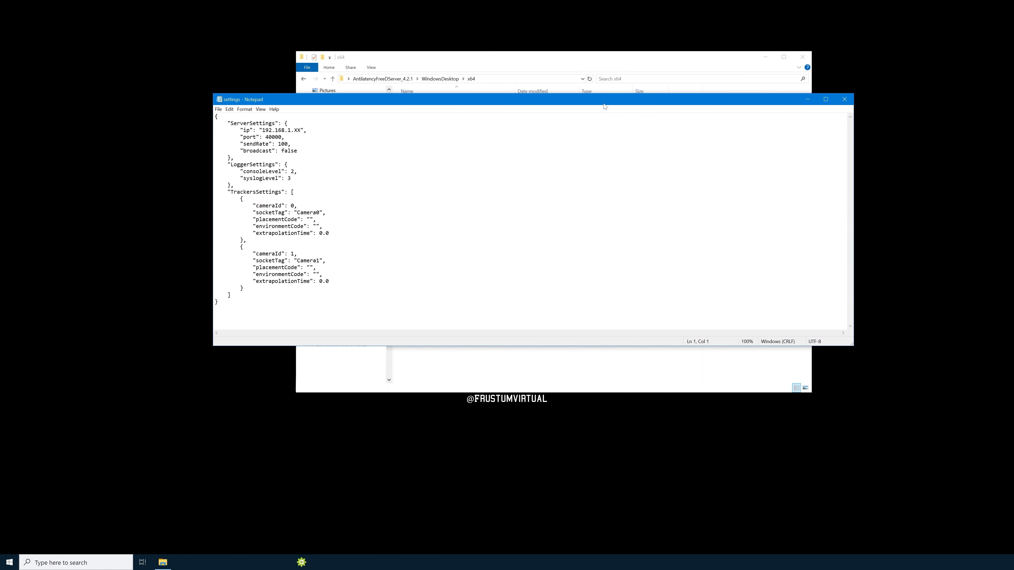
pyautogui.click(809, 58)
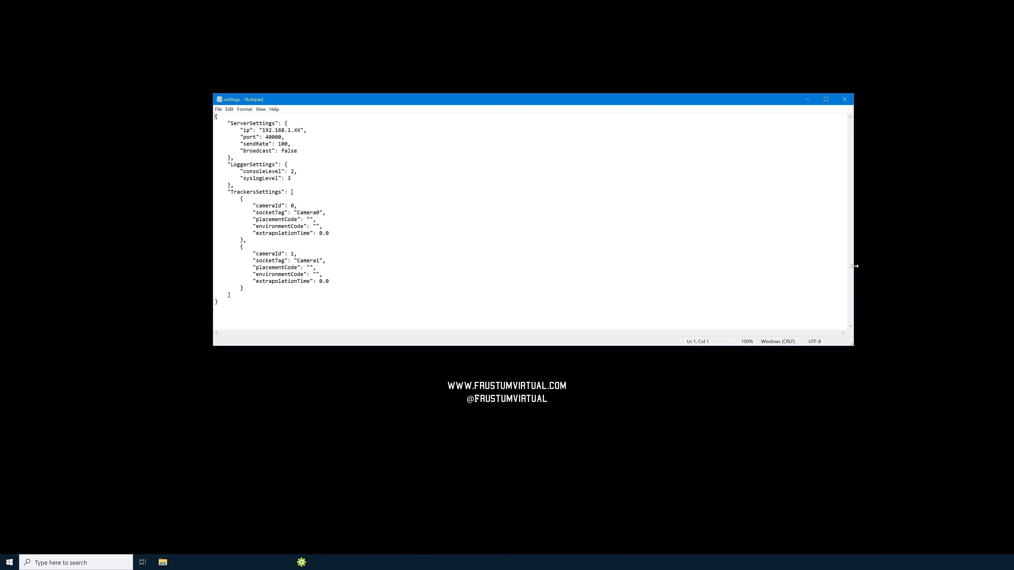
# Narrow the Notepad window and arrange AntilatencyService beside it, showing the Device Network
pyautogui.moveTo(853, 264); pyautogui.dragTo(460, 263)
pyautogui.moveTo(346, 99); pyautogui.dragTo(248, 105)
pyautogui.click(301, 562)
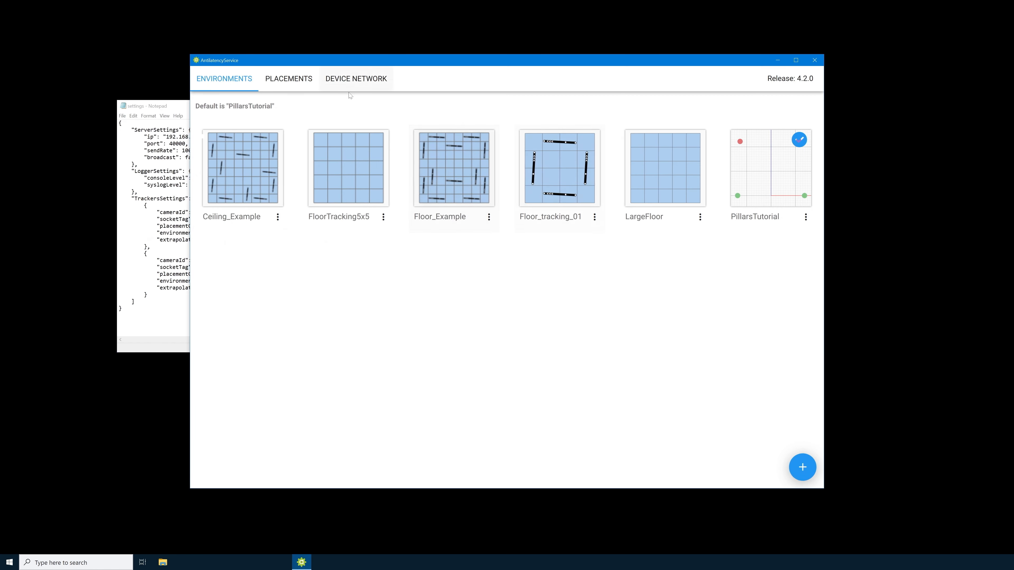
pyautogui.click(351, 80)
pyautogui.moveTo(349, 60); pyautogui.dragTo(530, 56)
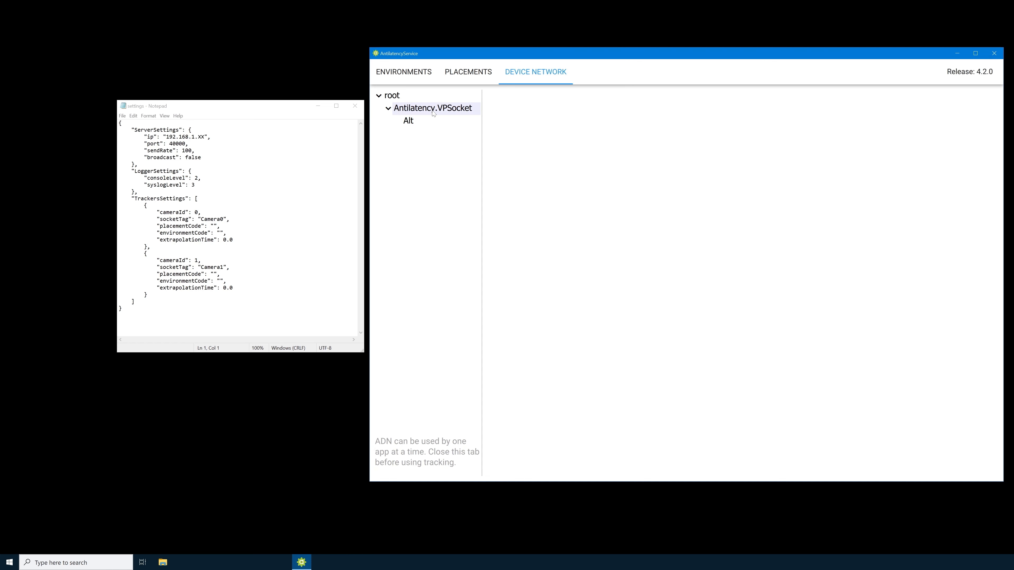
# Compare the Tag property of the Antilatency.VPSocket with the first tracker's socketTag in the settings file
pyautogui.click(423, 112)
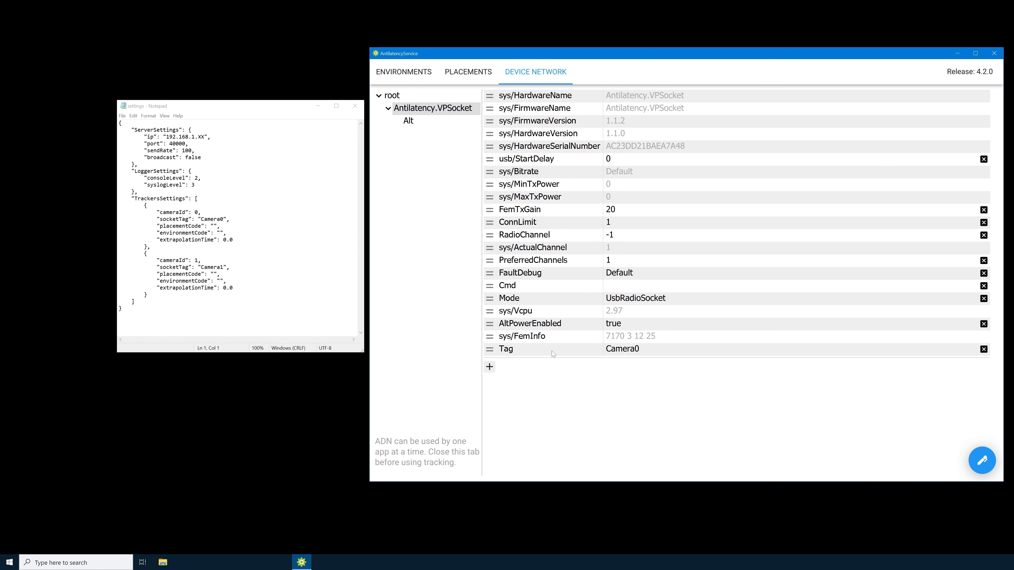
pyautogui.click(610, 350)
pyautogui.moveTo(639, 350); pyautogui.dragTo(602, 353)
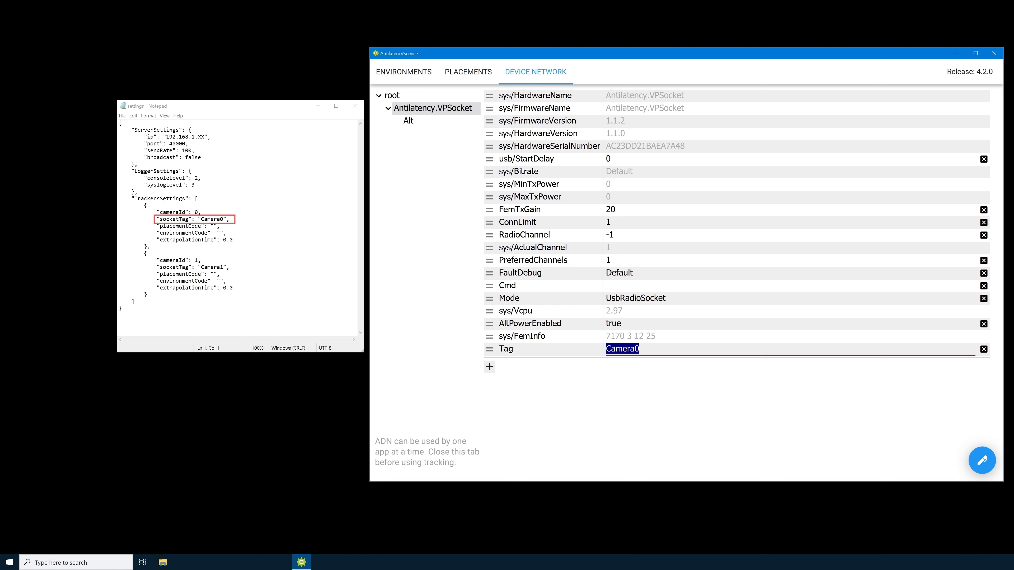
pyautogui.click(206, 116)
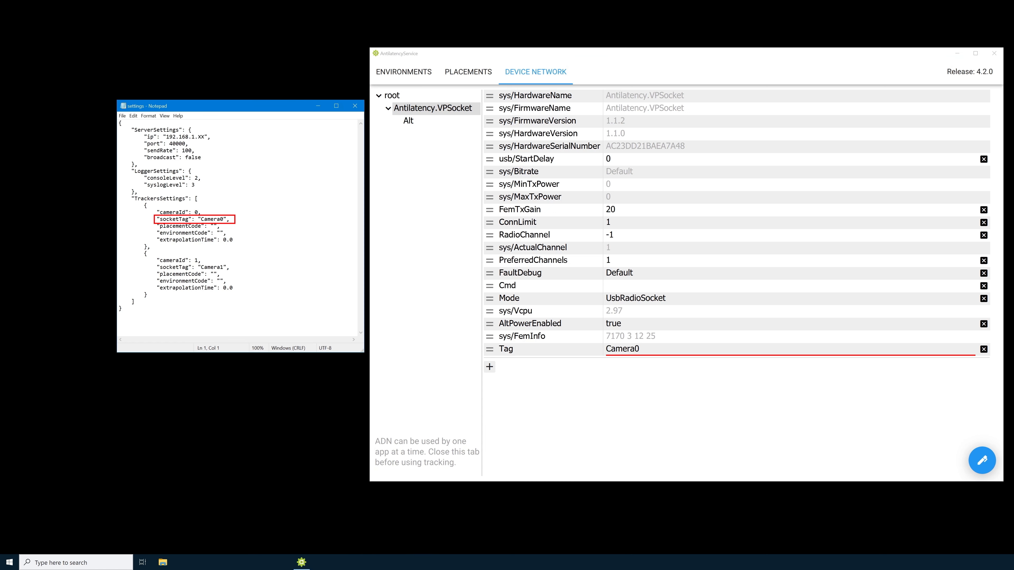
pyautogui.moveTo(201, 219); pyautogui.dragTo(223, 219)
pyautogui.click(643, 351)
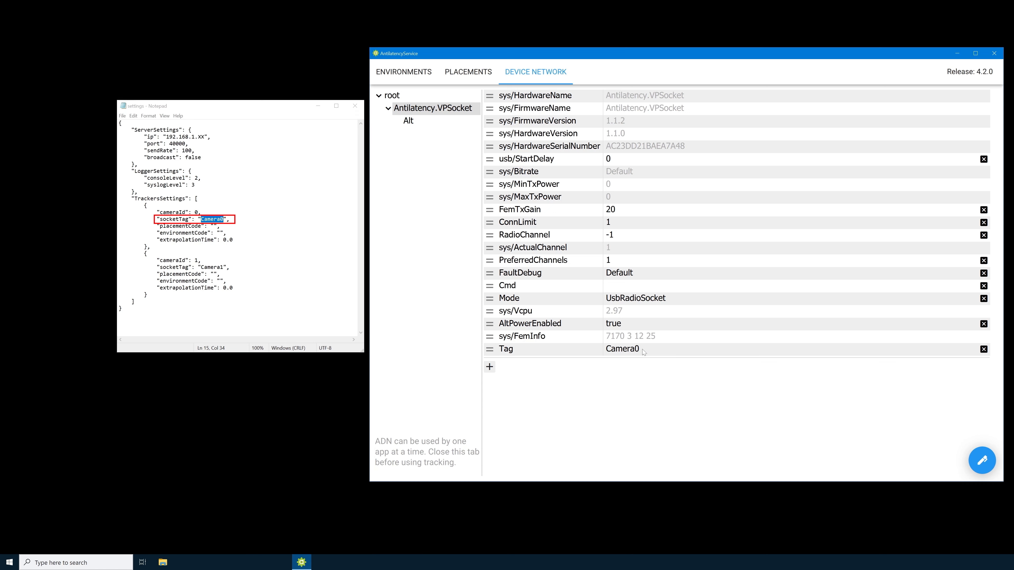
# Set the VPSocket's Tag to Camera1 and show the option for sending settings to the device
pyautogui.click(648, 350)
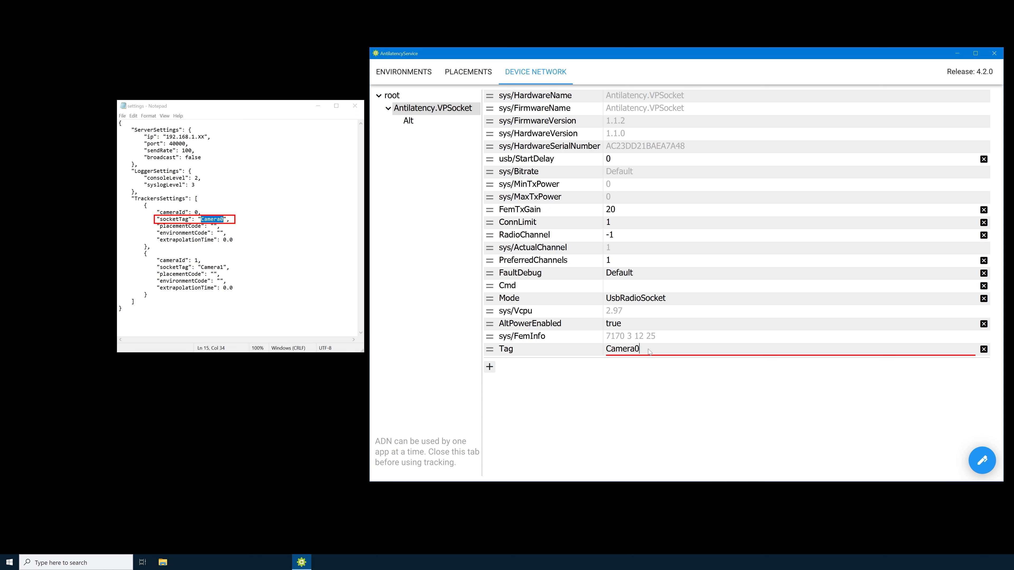
pyautogui.press('BackSpace')
pyautogui.write('1')
pyautogui.press('Return')
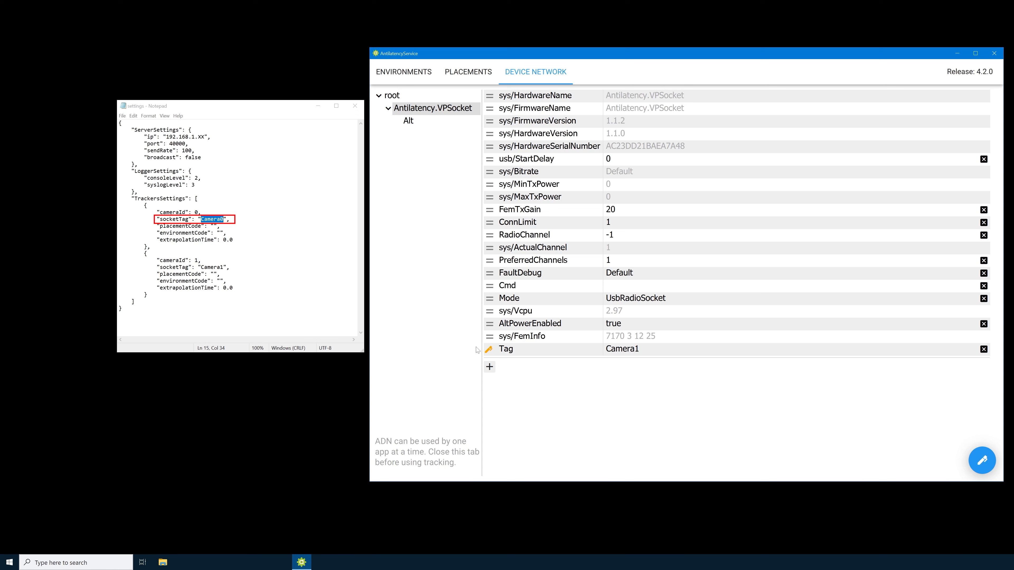
pyautogui.moveTo(491, 351)
pyautogui.click(985, 455)
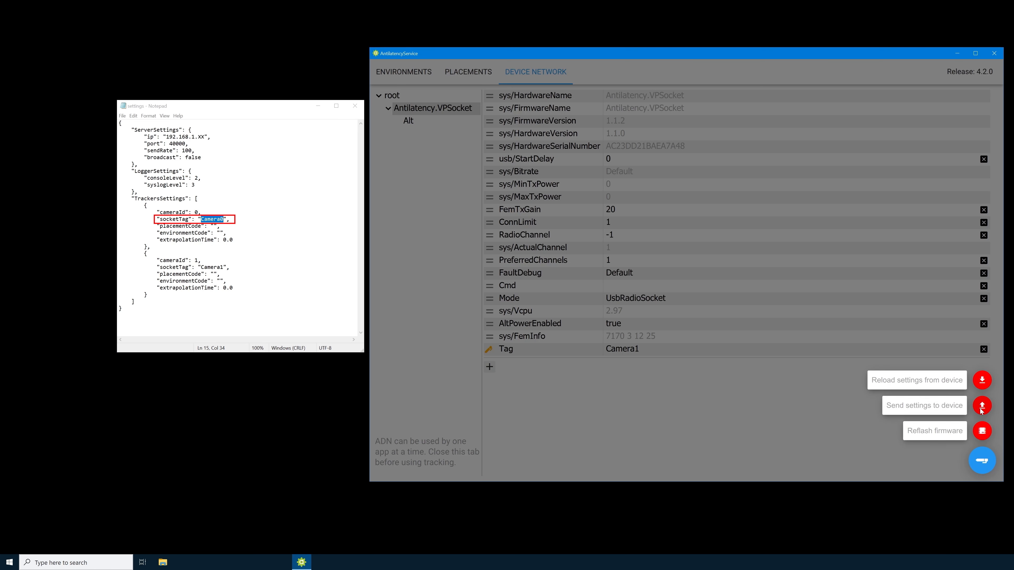
pyautogui.click(693, 393)
# Set the VPSocket's Tag back to Camera0
pyautogui.moveTo(642, 352); pyautogui.dragTo(634, 353)
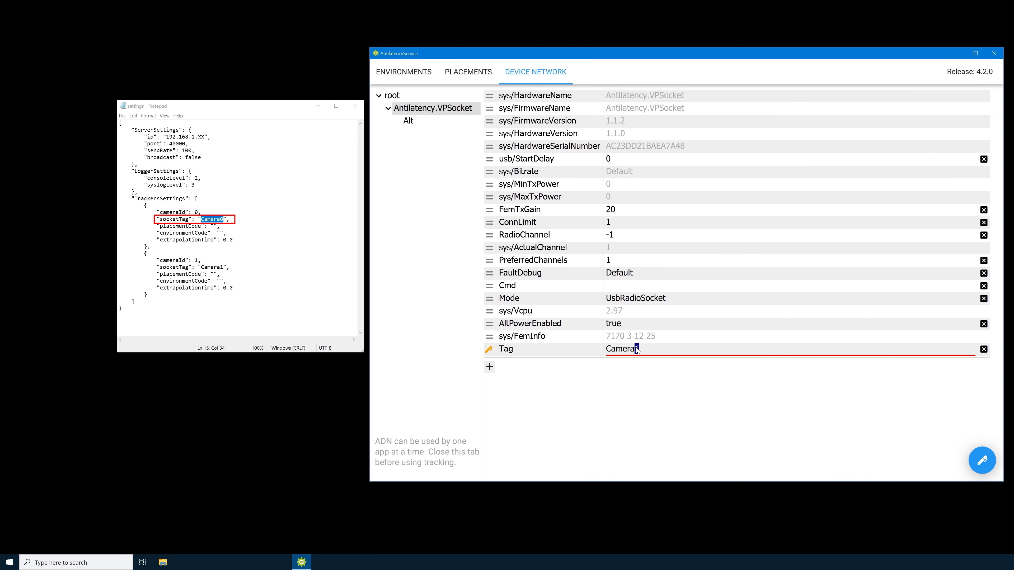
pyautogui.write('0')
pyautogui.click(649, 387)
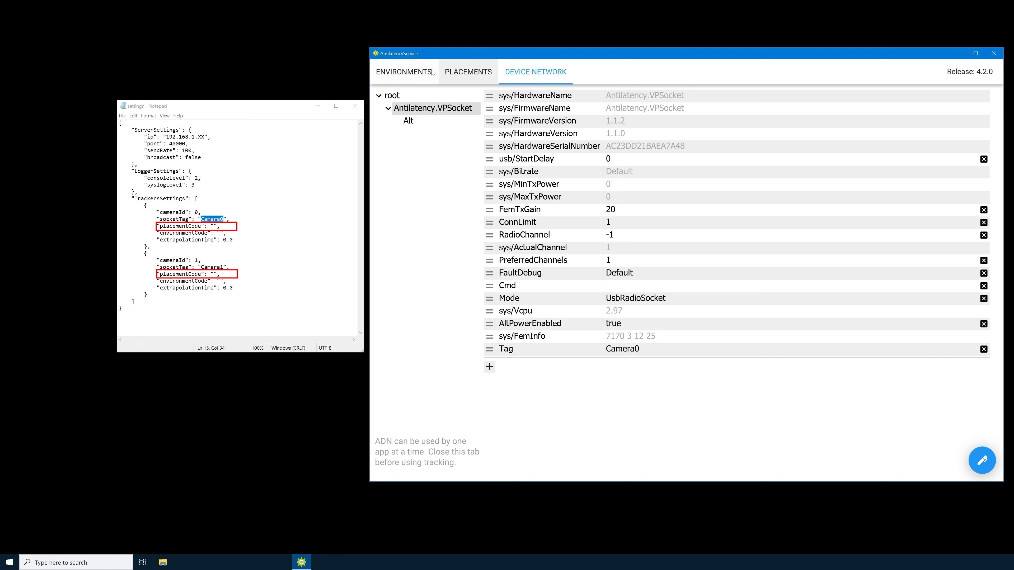
# Copy the IdentityForwardInvert placement's link, paste it into the first tracker's placementCode in the settings file, and maximize Notepad
pyautogui.click(468, 73)
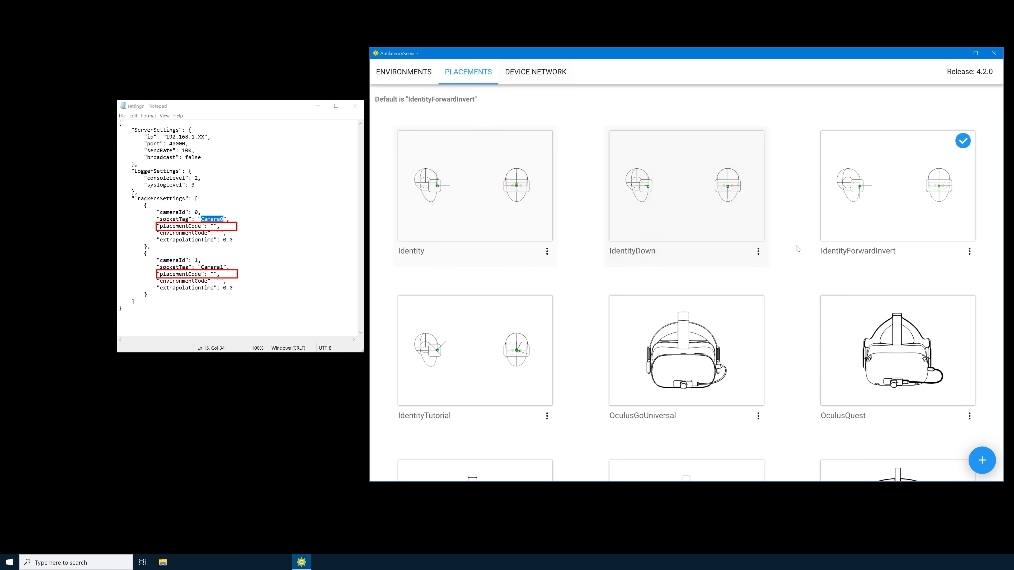
pyautogui.click(968, 252)
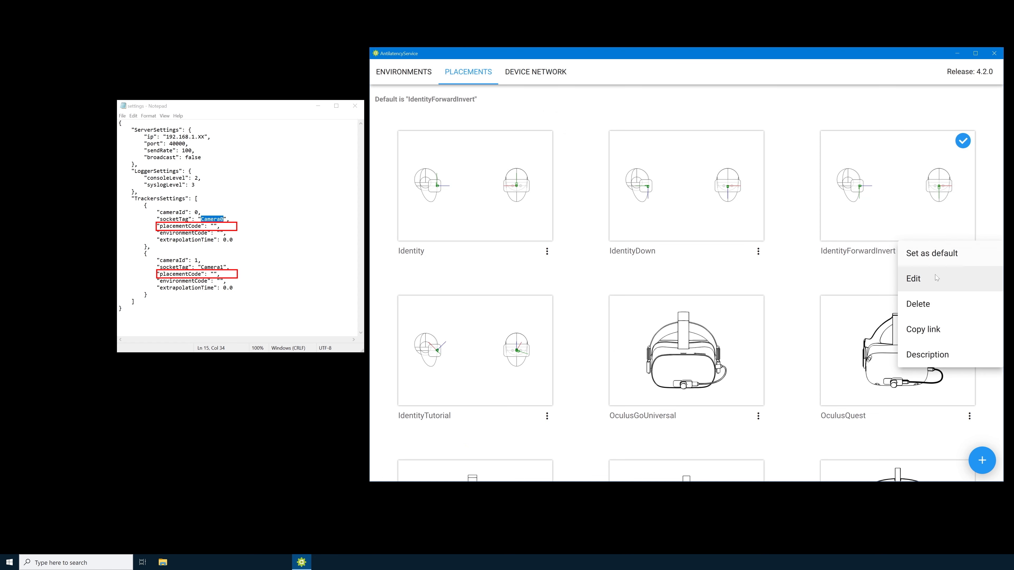
pyautogui.click(925, 330)
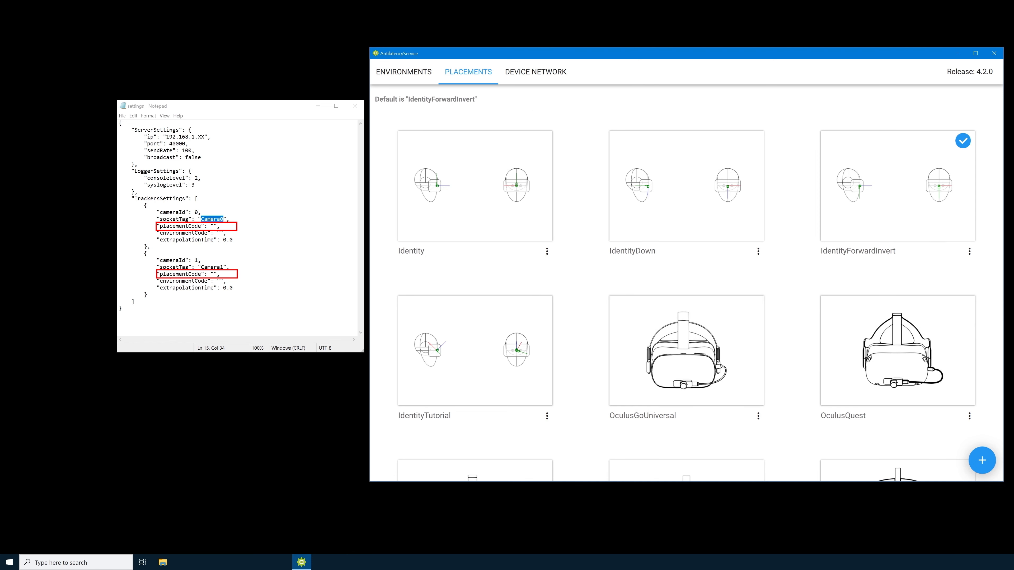
pyautogui.click(213, 226)
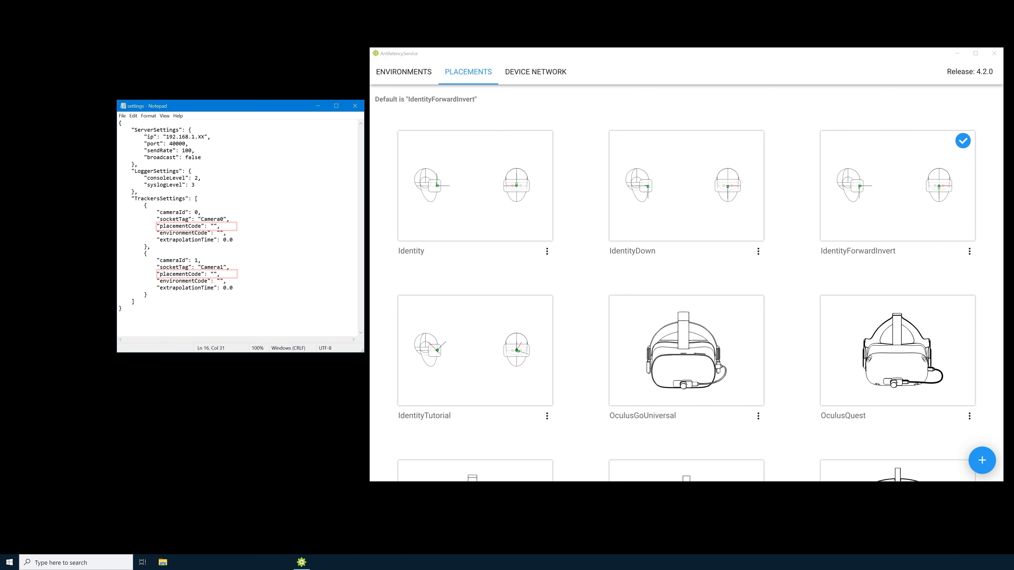
pyautogui.hotkey('ctrl', 'v')
pyautogui.click(336, 106)
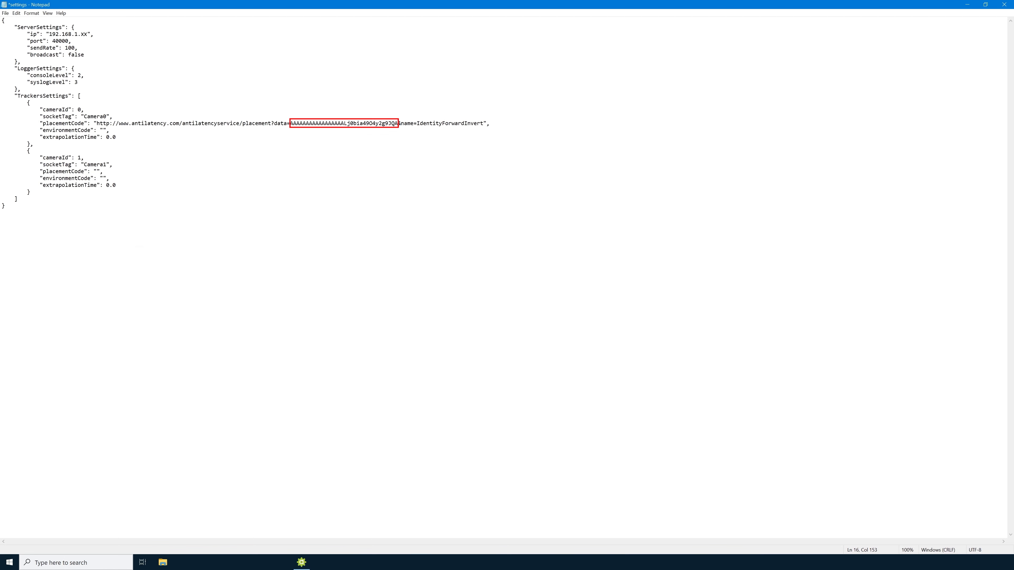
# Trim the URL prefix and the name suffix from the first tracker's pasted placement link
pyautogui.moveTo(289, 124); pyautogui.dragTo(100, 125)
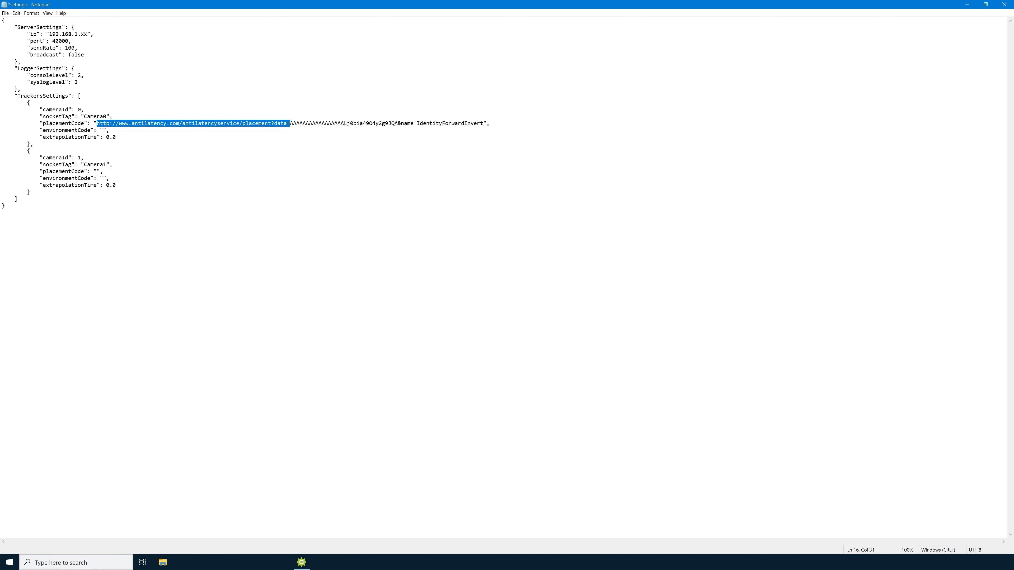
pyautogui.press('BackSpace')
pyautogui.click(221, 123)
pyautogui.moveTo(221, 123); pyautogui.dragTo(290, 123)
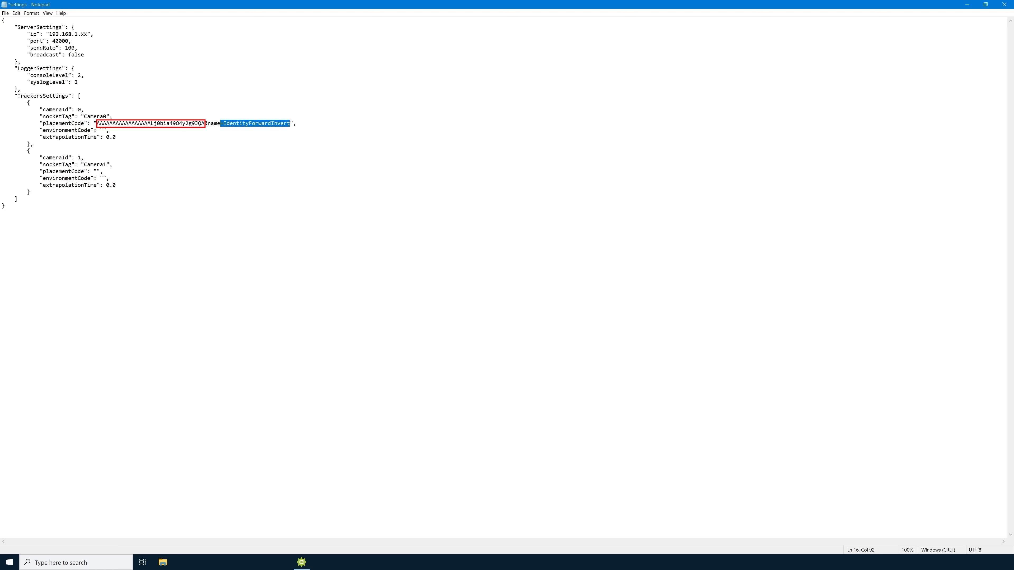
pyautogui.press('BackSpace')
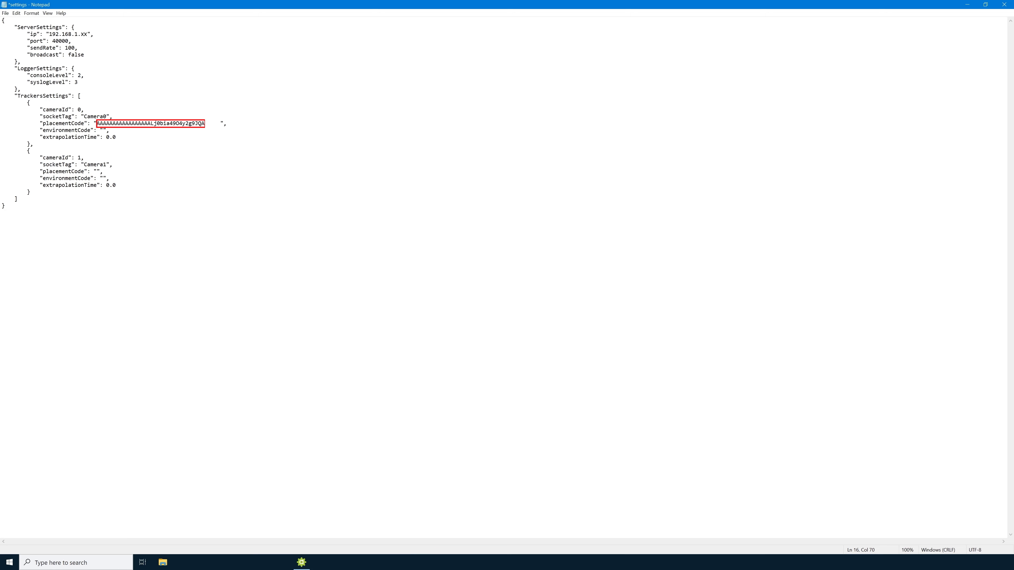
# Clear the first tracker's placementCode value, leaving empty quotation marks
pyautogui.moveTo(219, 123); pyautogui.dragTo(96, 124)
pyautogui.press('BackSpace')
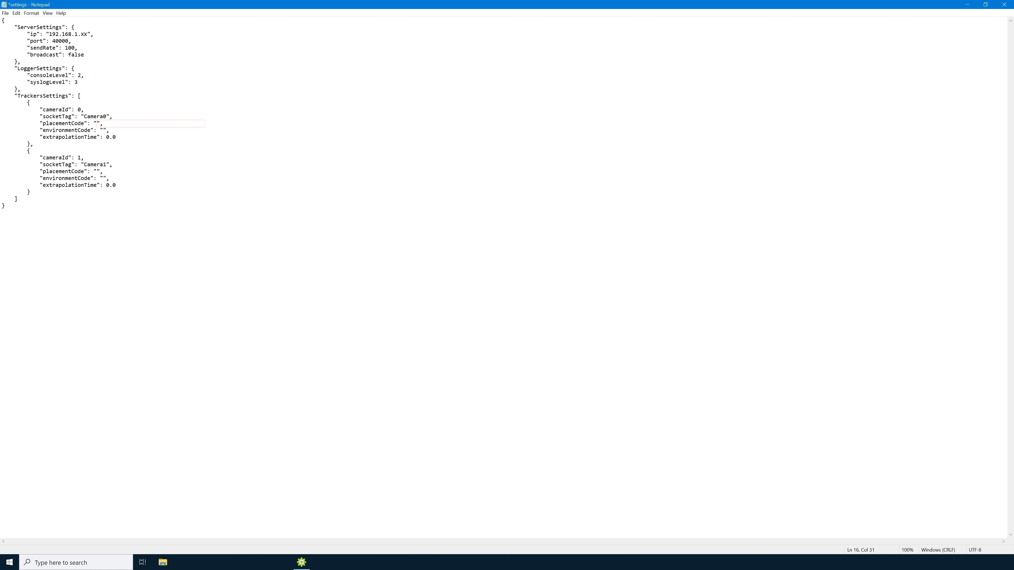
# Switch to AntilatencyService and set IdentityForwardInvert as the default placement
pyautogui.click(301, 563)
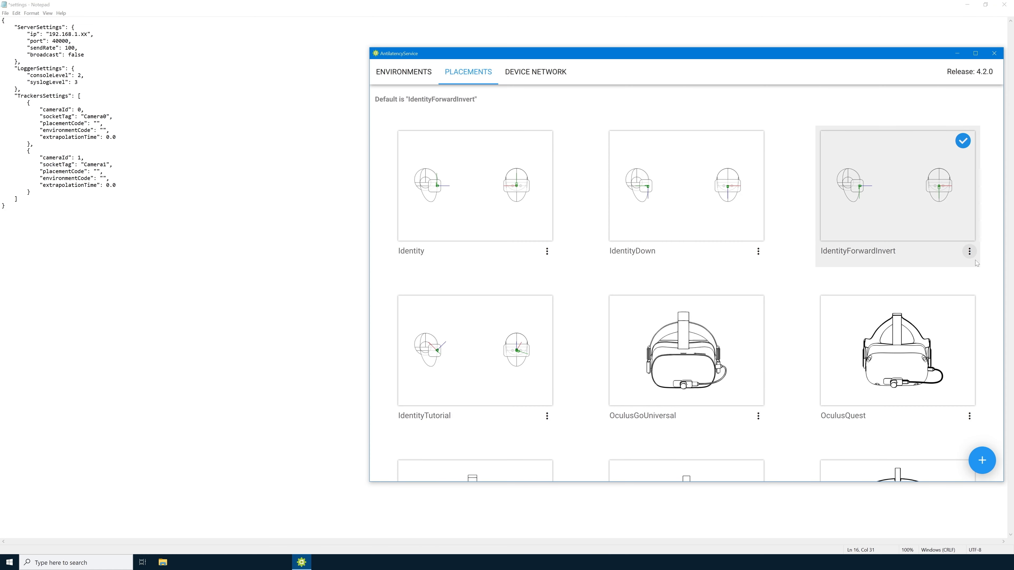
pyautogui.click(969, 251)
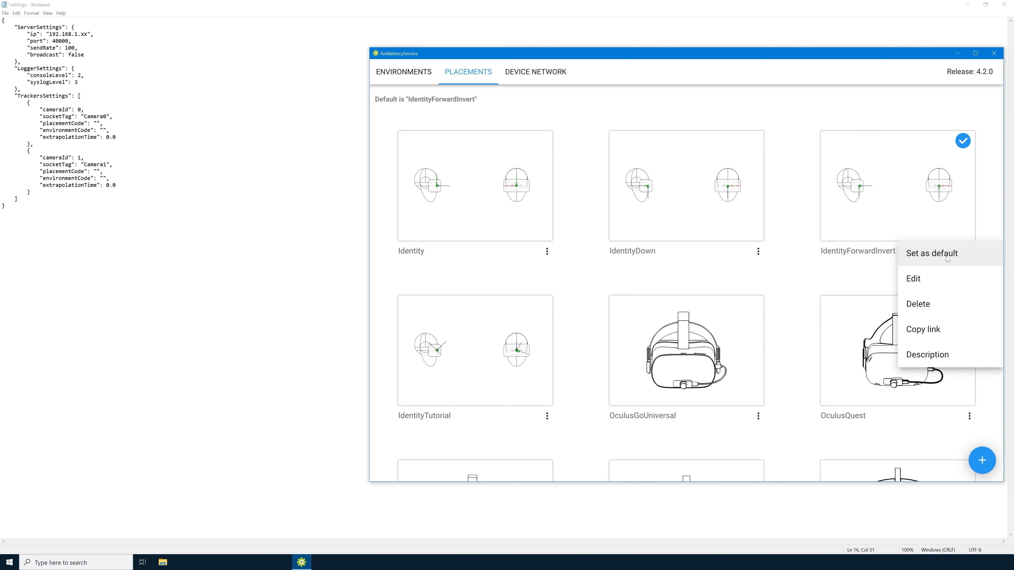
pyautogui.click(930, 258)
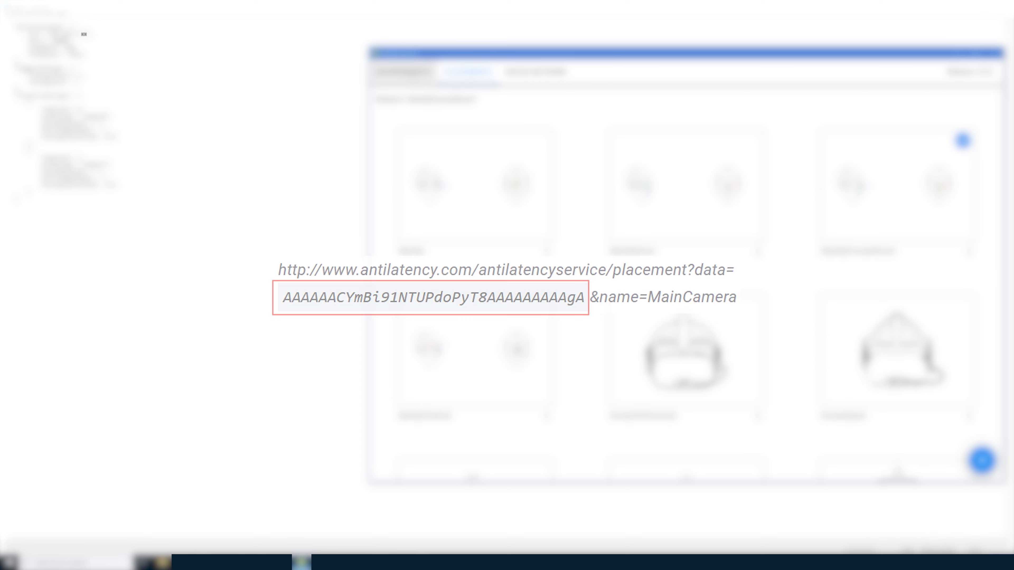
# Copy the PillarsTutorial environment's link and paste it into the first tracker's environmentCode in the settings file
pyautogui.click(419, 79)
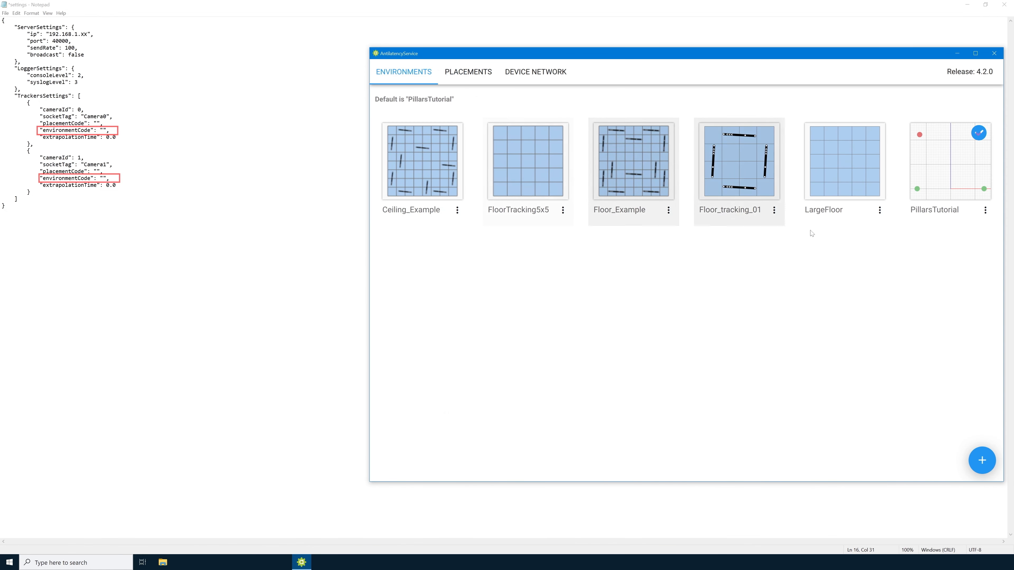
pyautogui.click(985, 211)
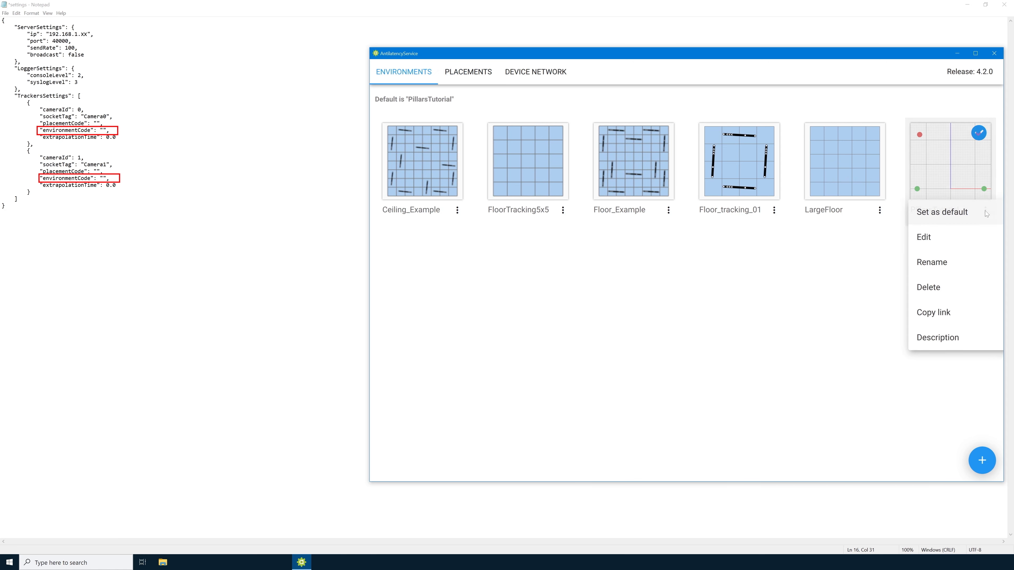
pyautogui.click(917, 316)
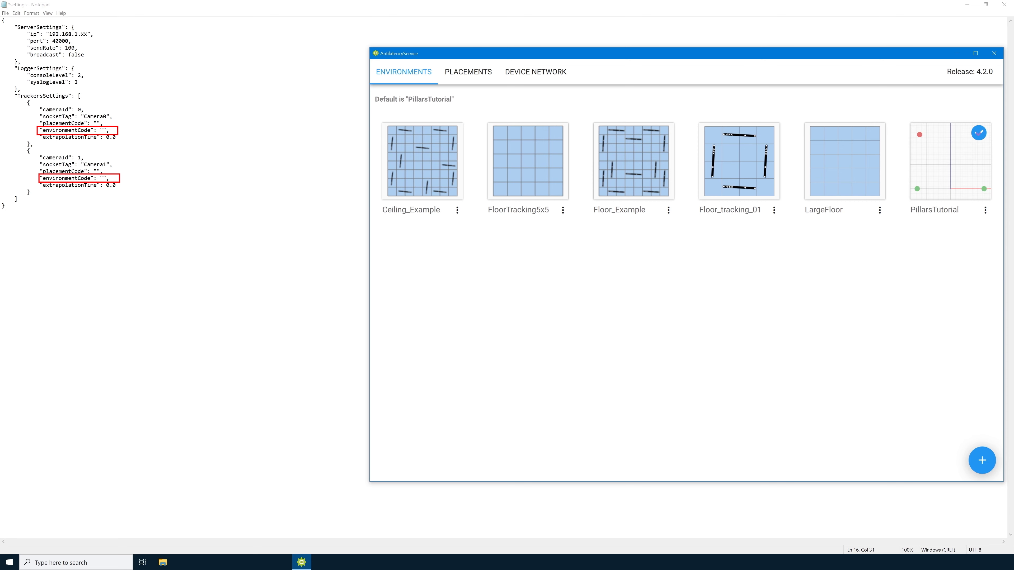
pyautogui.click(103, 130)
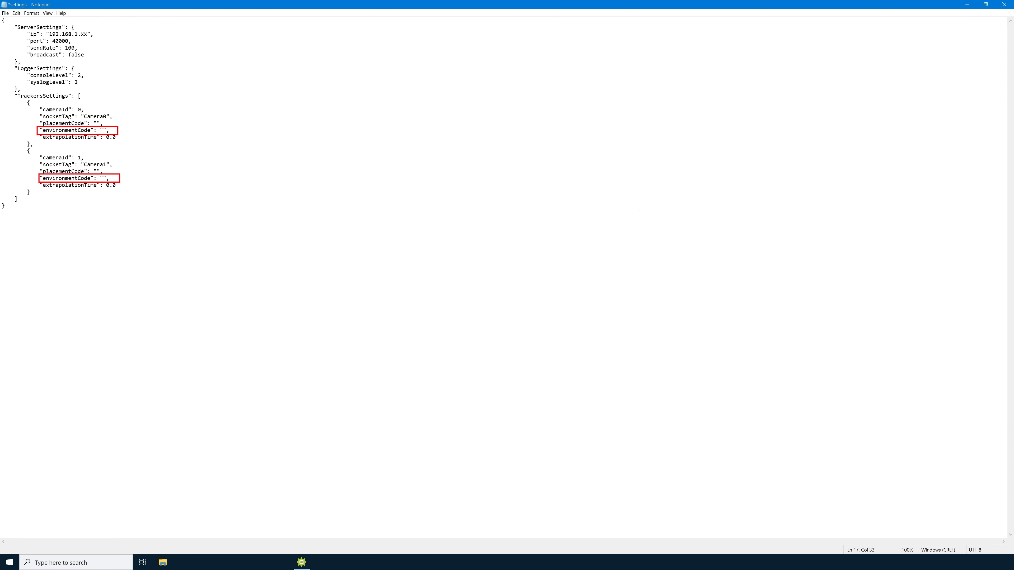
pyautogui.hotkey('ctrl', 'v')
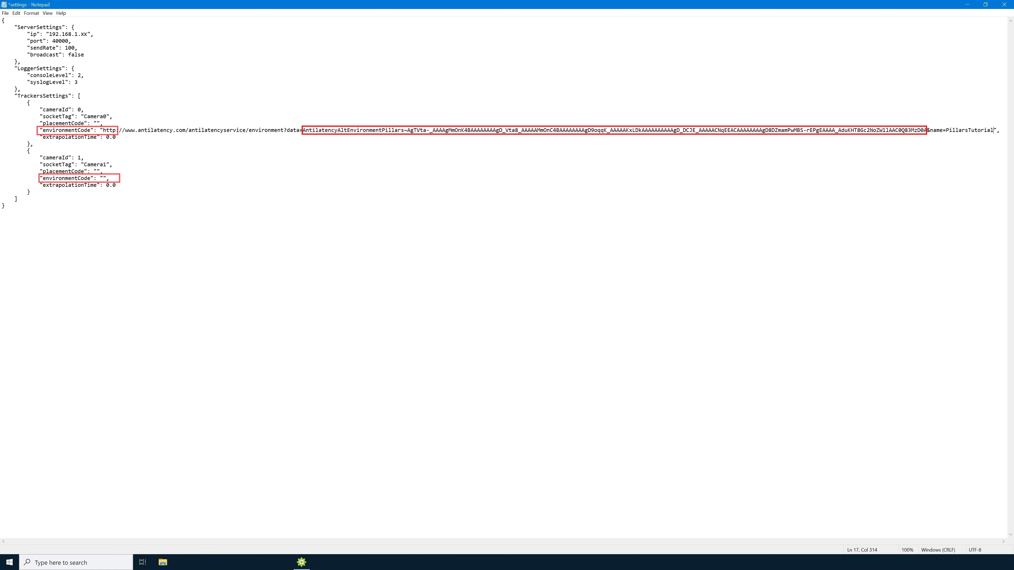
# Remove the URL up to and including "data=" from the first tracker's environmentCode
pyautogui.hotkey('shift', 'Left')
pyautogui.hotkey('shift', 'Left')
pyautogui.hotkey('shift', 'Left')
pyautogui.hotkey('shift', 'Left')
pyautogui.hotkey('shift', 'Left')
pyautogui.hotkey('shift', 'Left')
pyautogui.hotkey('shift', 'Left')
pyautogui.hotkey('shift', 'Left')
pyautogui.hotkey('shift', 'Left')
pyautogui.hotkey('shift', 'Left')
pyautogui.hotkey('shift', 'Left')
pyautogui.hotkey('shift', 'Left')
pyautogui.hotkey('shift', 'Left')
pyautogui.hotkey('shift', 'Left')
pyautogui.hotkey('shift', 'Left')
pyautogui.hotkey('shift', 'Left')
pyautogui.hotkey('shift', 'Left')
pyautogui.hotkey('shift', 'Left')
pyautogui.hotkey('shift', 'Left')
pyautogui.hotkey('shift', 'Left')
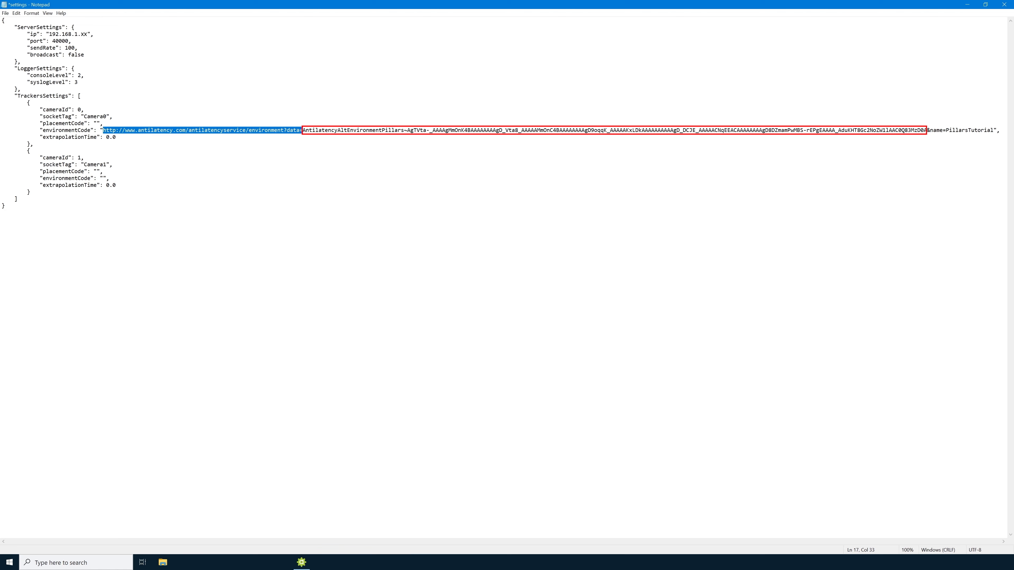
pyautogui.press('BackSpace')
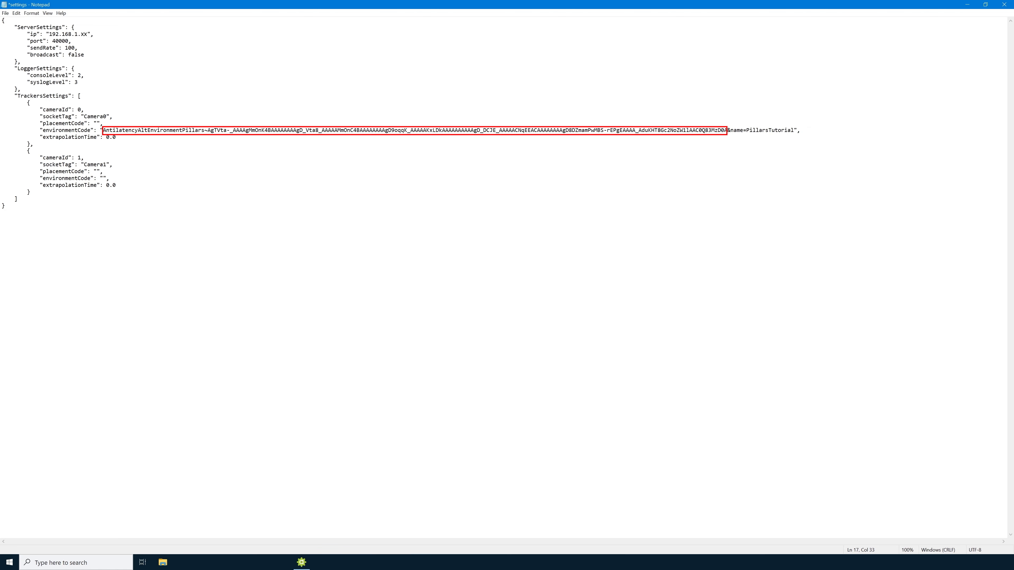
# Remove the trailing "&name=PillarsTutorial" from the first tracker's environmentCode
pyautogui.hotkey('shift', 'Right')
pyautogui.hotkey('shift', 'Right')
pyautogui.hotkey('shift', 'Right')
pyautogui.hotkey('shift', 'Right')
pyautogui.hotkey('shift', 'Right')
pyautogui.hotkey('shift', 'Right')
pyautogui.hotkey('shift', 'Right')
pyautogui.hotkey('shift', 'Right')
pyautogui.hotkey('shift', 'Right')
pyautogui.hotkey('shift', 'Right')
pyautogui.hotkey('shift', 'Right')
pyautogui.hotkey('shift', 'Right')
pyautogui.hotkey('shift', 'Right')
pyautogui.hotkey('shift', 'Right')
pyautogui.hotkey('shift', 'Right')
pyautogui.hotkey('shift', 'Right')
pyautogui.press('BackSpace')
# Clear the first tracker's environmentCode value, leaving empty quotation marks
pyautogui.moveTo(742, 130); pyautogui.dragTo(109, 130)
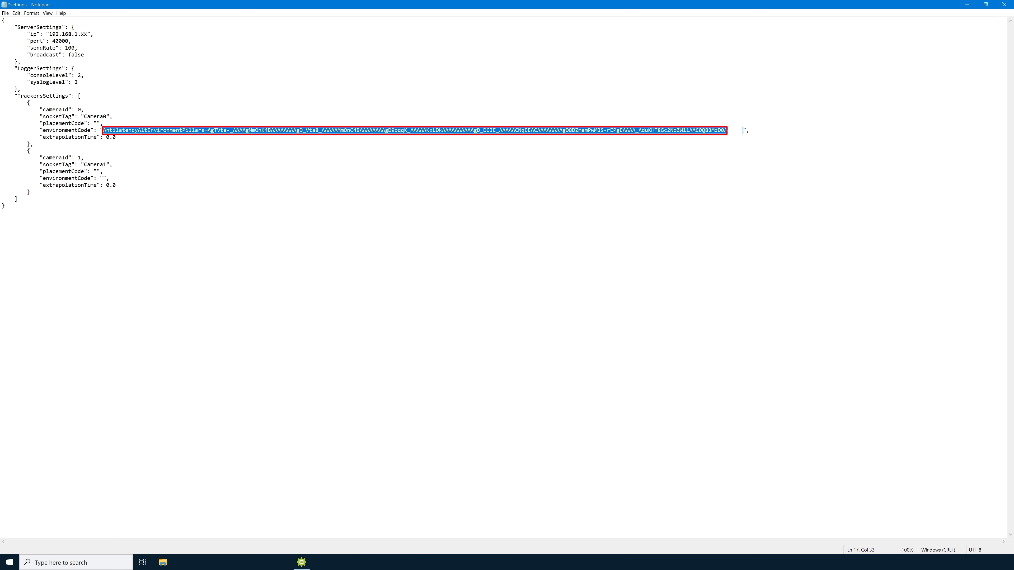
pyautogui.press('BackSpace')
pyautogui.press('BackSpace')
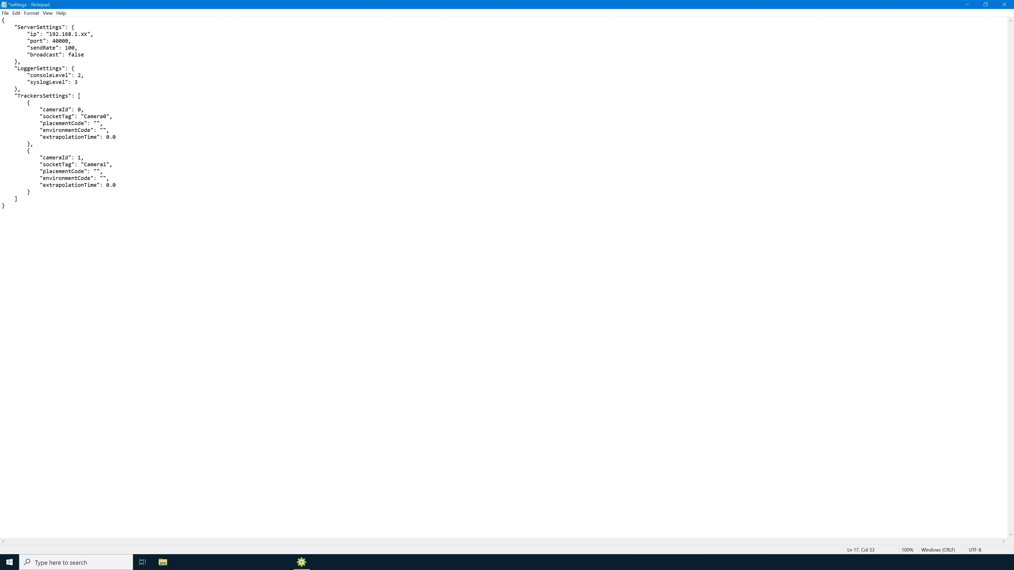
# Show the ACHA0Socket__UC's properties in AntilatencyService's Device Network and copy the second tracker's socketTag, Camera1, from the settings file
pyautogui.hotkey('alt', 'Tab')
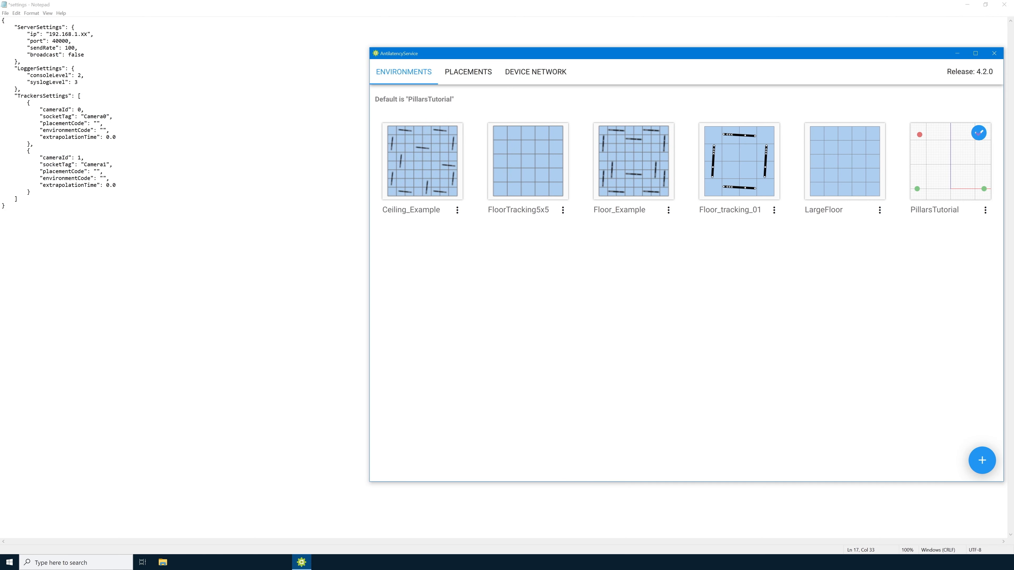
pyautogui.click(535, 72)
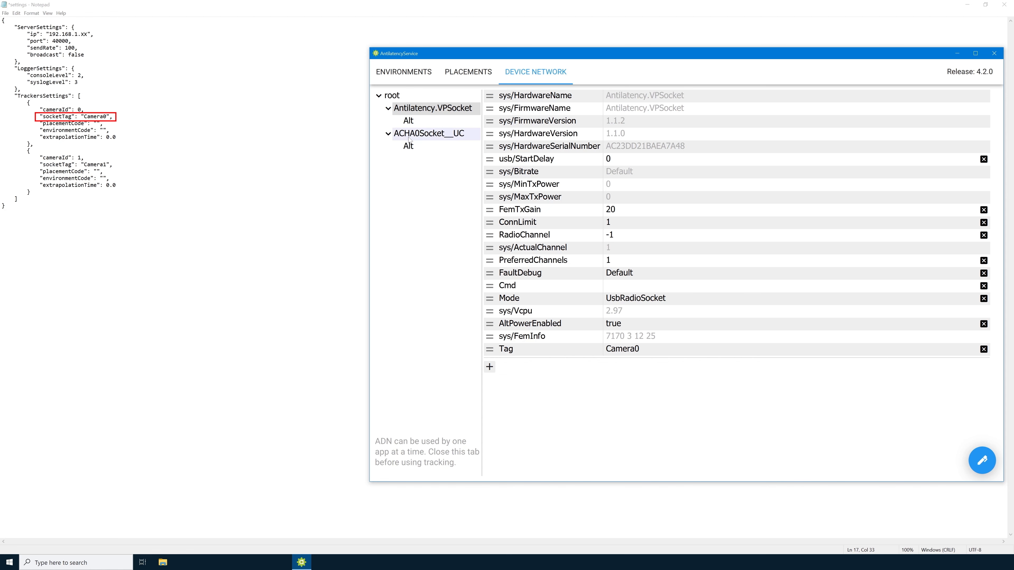
pyautogui.click(418, 138)
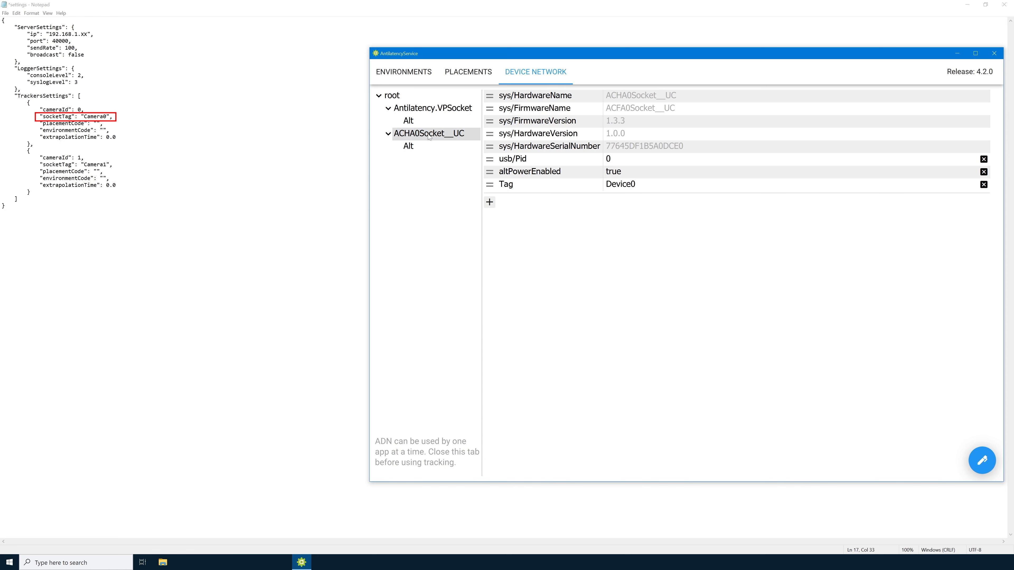
pyautogui.click(606, 187)
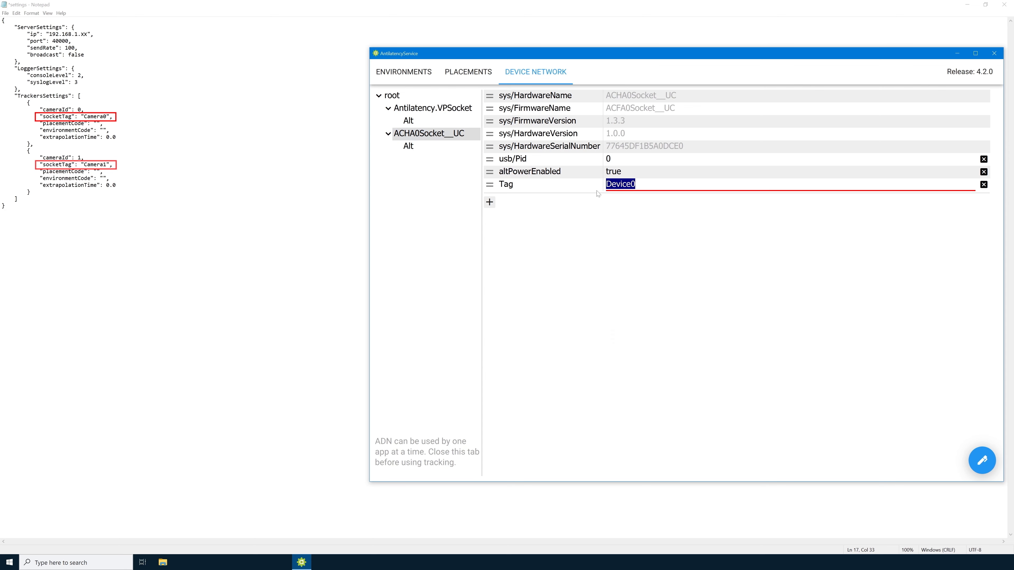
pyautogui.moveTo(107, 165); pyautogui.dragTo(84, 165)
pyautogui.hotkey('ctrl', 'c')
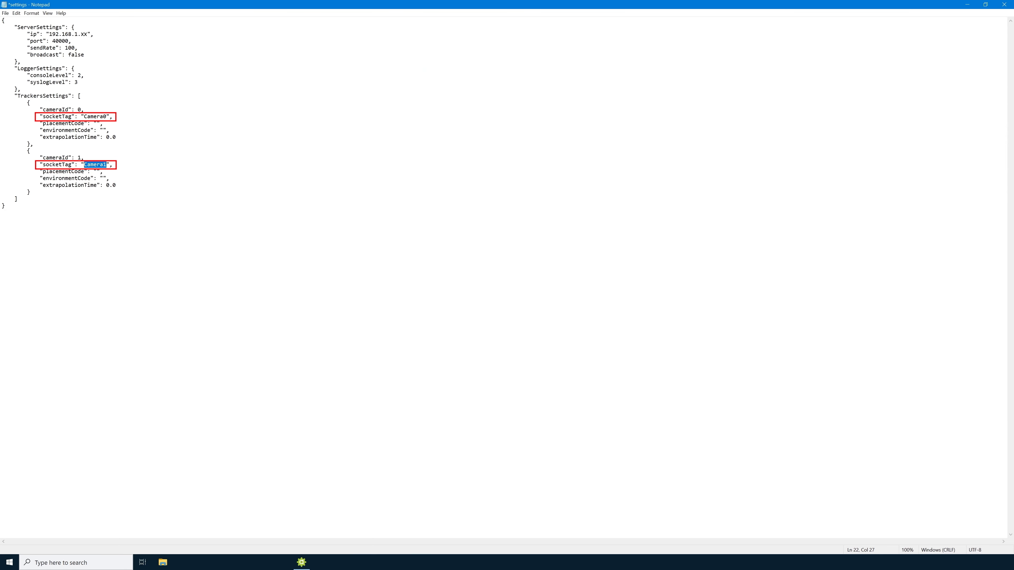
# Set the ACHA0Socket__UC's Tag to Camera1 in AntilatencyService and send the settings to the device
pyautogui.click(301, 562)
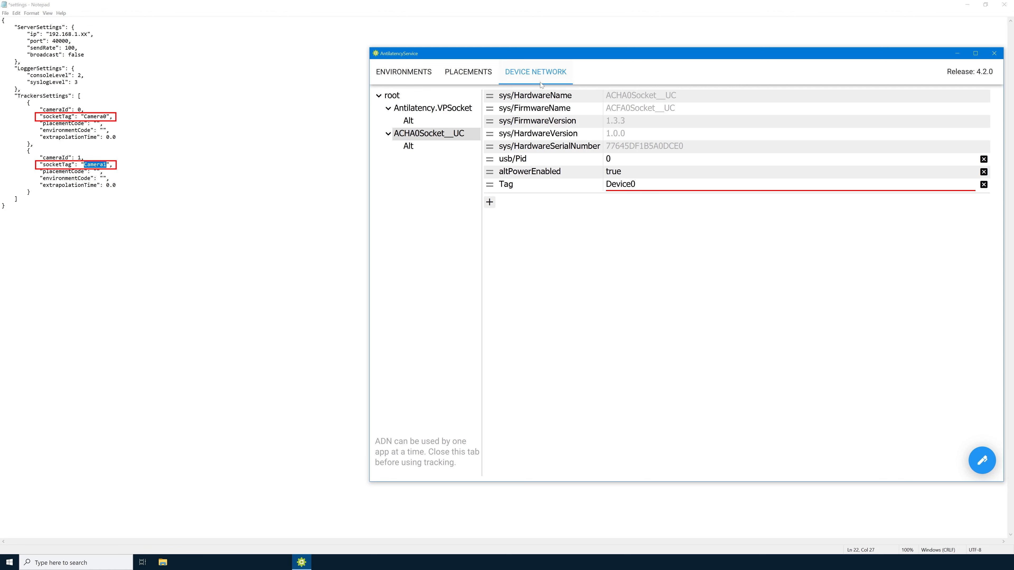
pyautogui.doubleClick(629, 191)
pyautogui.hotkey('ctrl', 'v')
pyautogui.press('Return')
pyautogui.moveTo(493, 189)
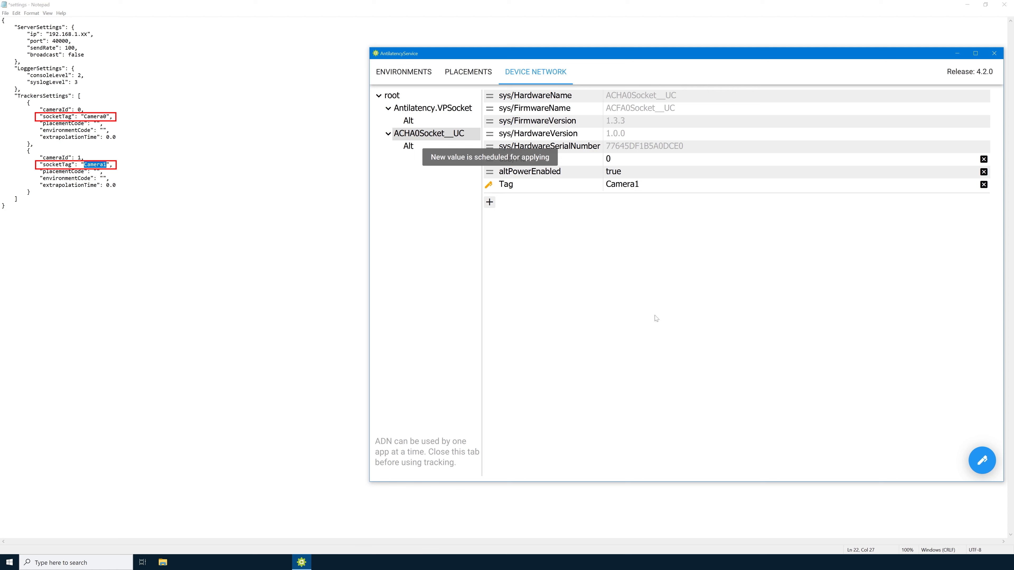
pyautogui.click(982, 460)
pyautogui.click(916, 411)
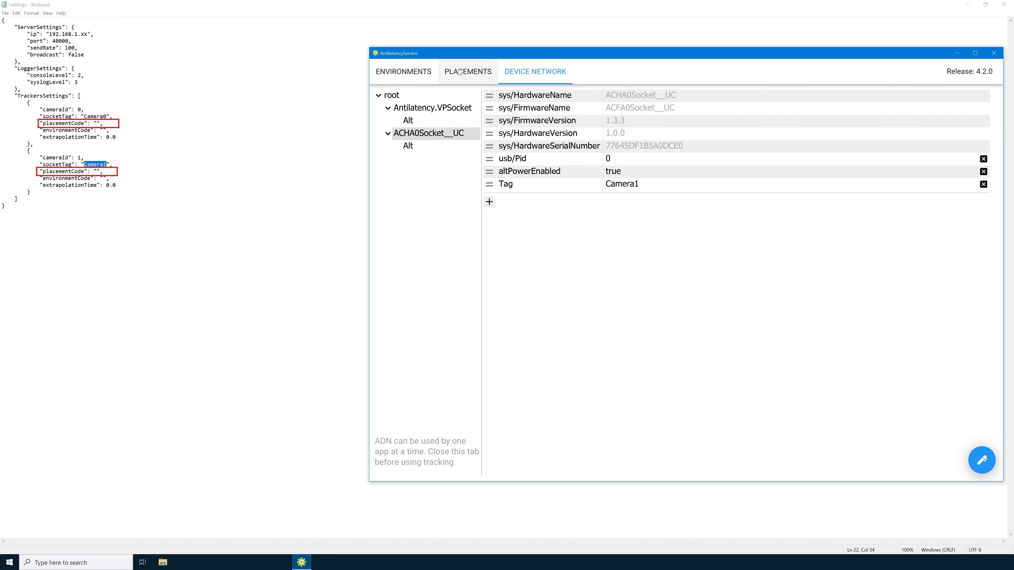
# Copy the link of the IdentityForwardInvert placement
pyautogui.click(469, 74)
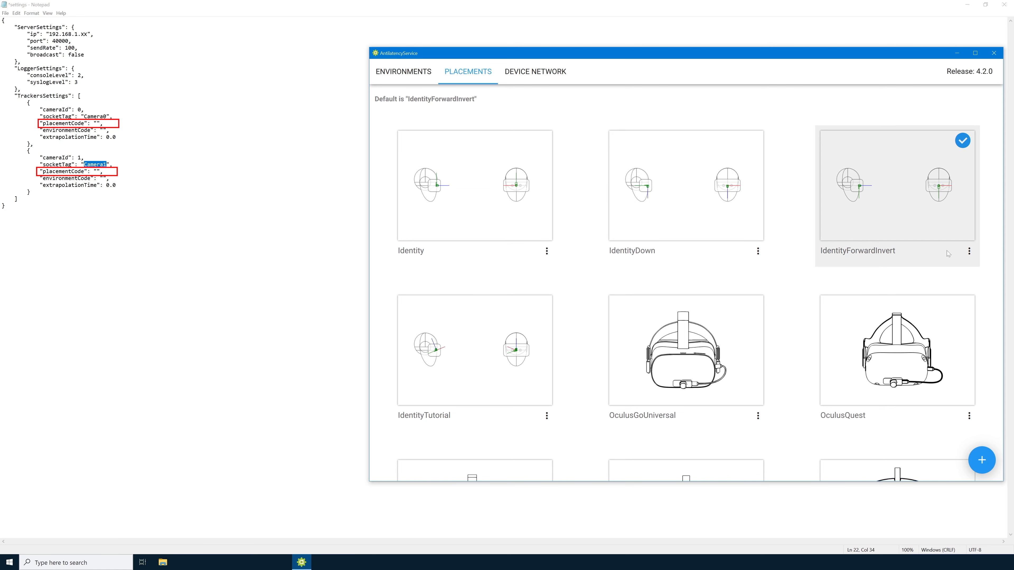
pyautogui.click(969, 251)
pyautogui.click(925, 329)
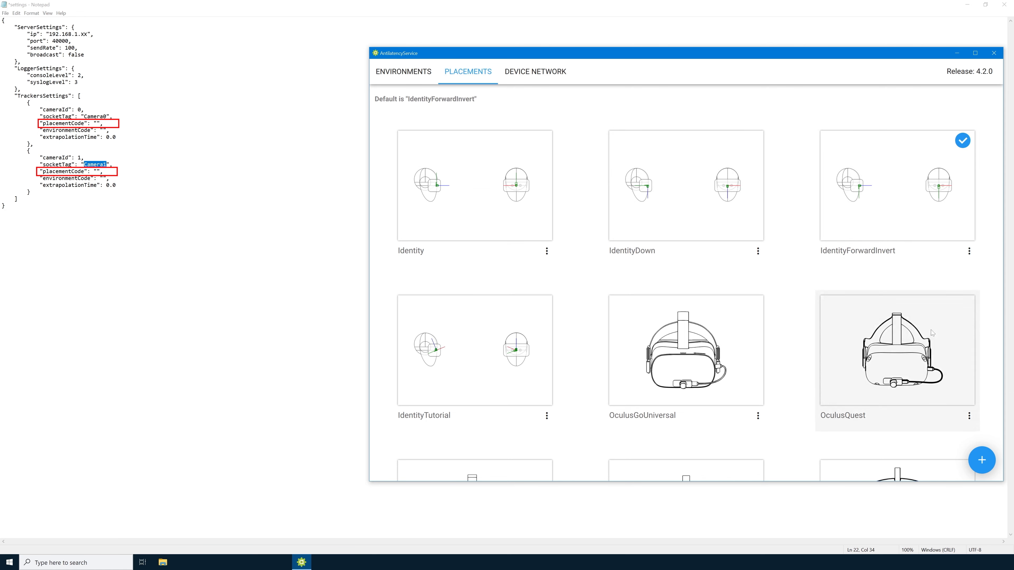
# Check the Antilatency.VPSocket's Tag in the Device Network and paste the placement link into the Camera0 tracker's placementCode in the settings file
pyautogui.click(535, 72)
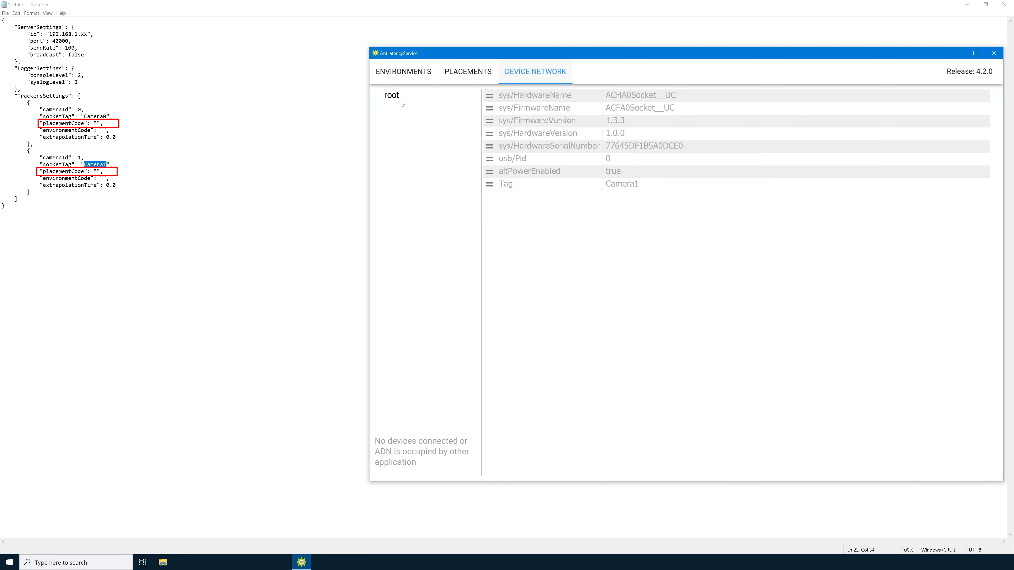
pyautogui.click(418, 109)
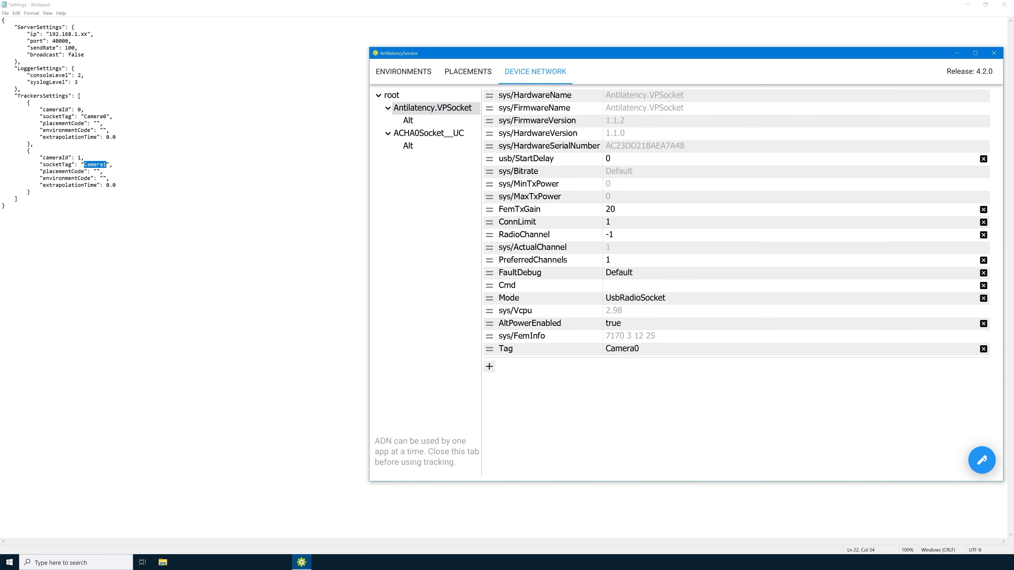
pyautogui.click(97, 123)
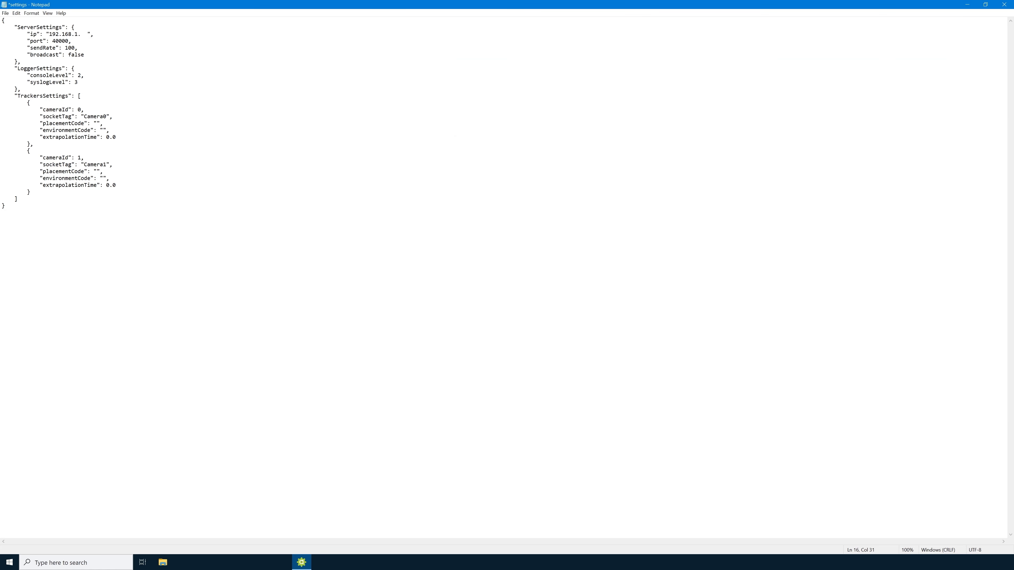
pyautogui.hotkey('ctrl', 'v')
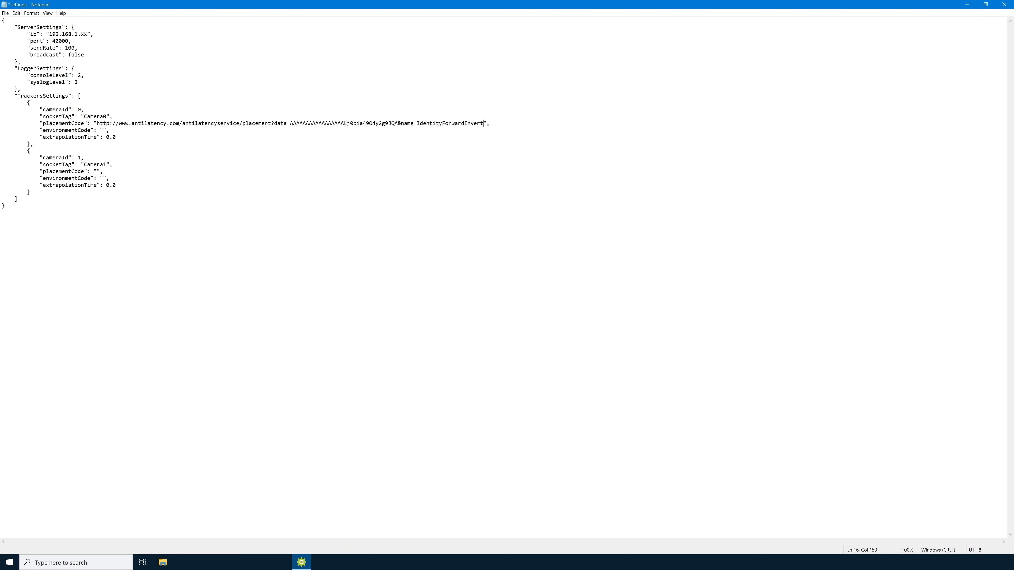
# Trim the Camera0 tracker's placementCode to the bare data code, removing the URL up to "data=" and the "&name=IdentityForwardInvert" ending
pyautogui.moveTo(97, 124); pyautogui.dragTo(290, 123)
pyautogui.press('BackSpace')
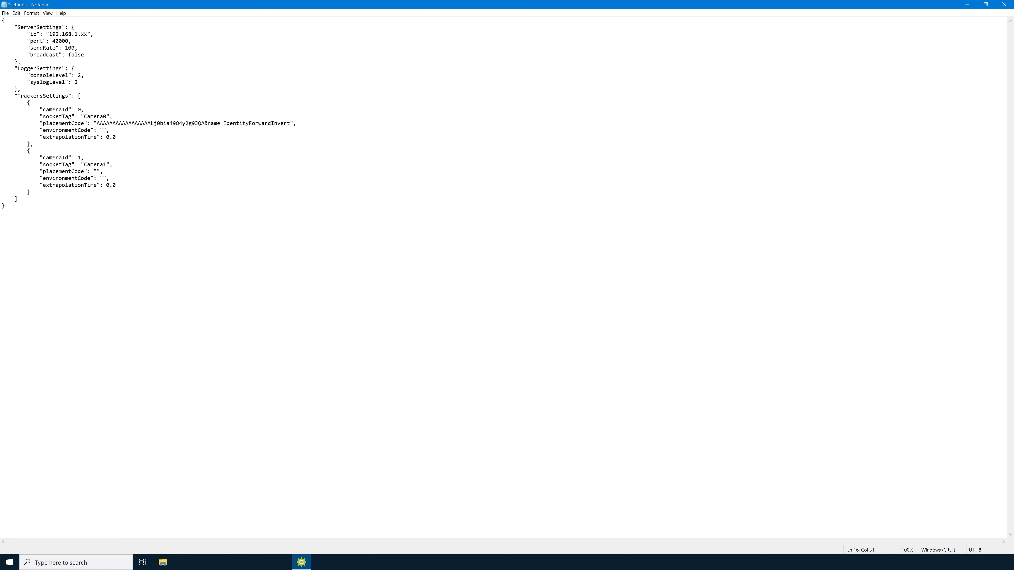
pyautogui.moveTo(205, 123); pyautogui.dragTo(290, 123)
pyautogui.press('BackSpace')
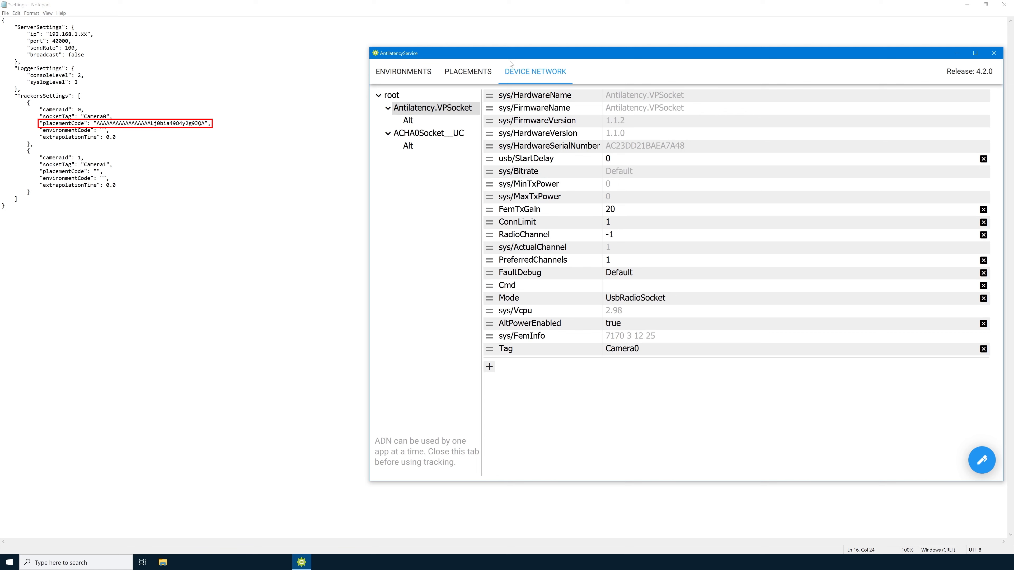
# Copy the Identity placement's link in AntilatencyService and paste it into the Camera1 tracker's placementCode in the settings file
pyautogui.click(468, 72)
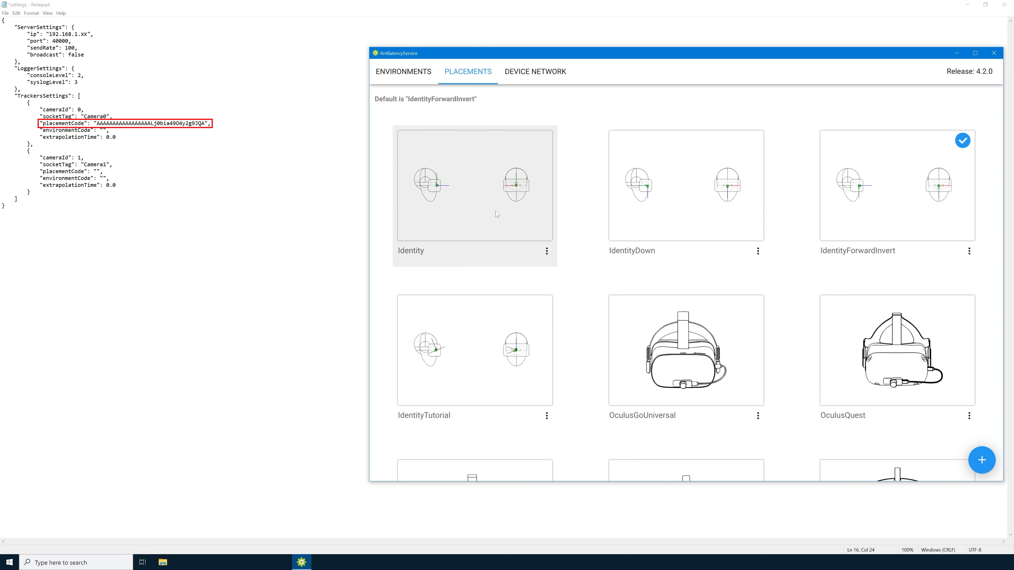
pyautogui.click(546, 251)
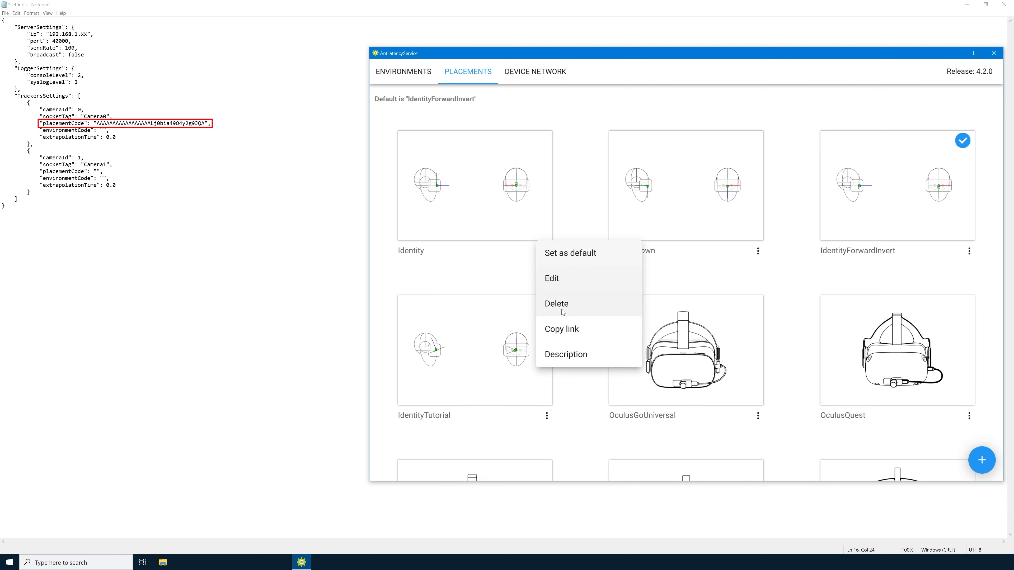
pyautogui.click(561, 329)
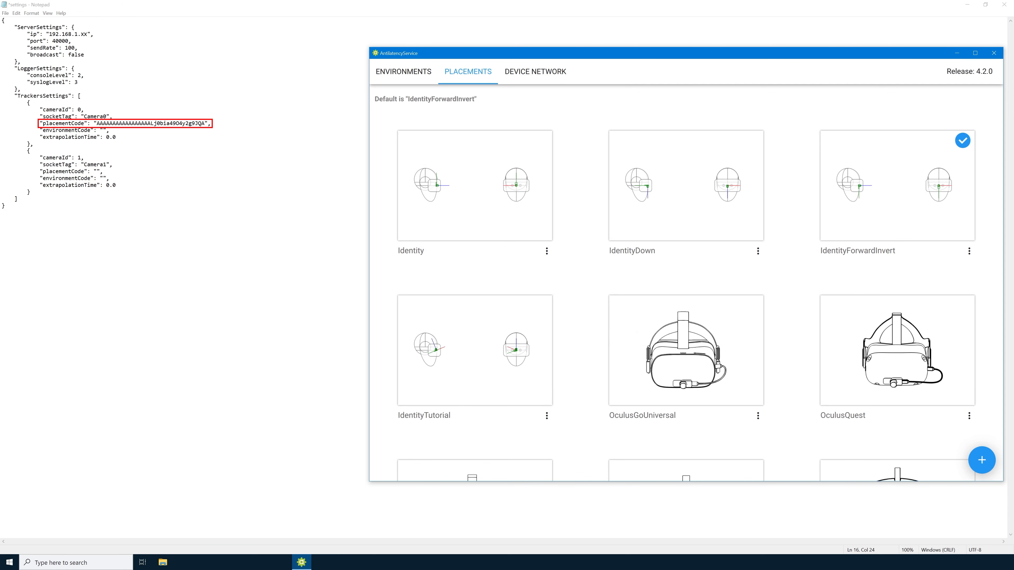
pyautogui.click(97, 171)
pyautogui.hotkey('ctrl', 'v')
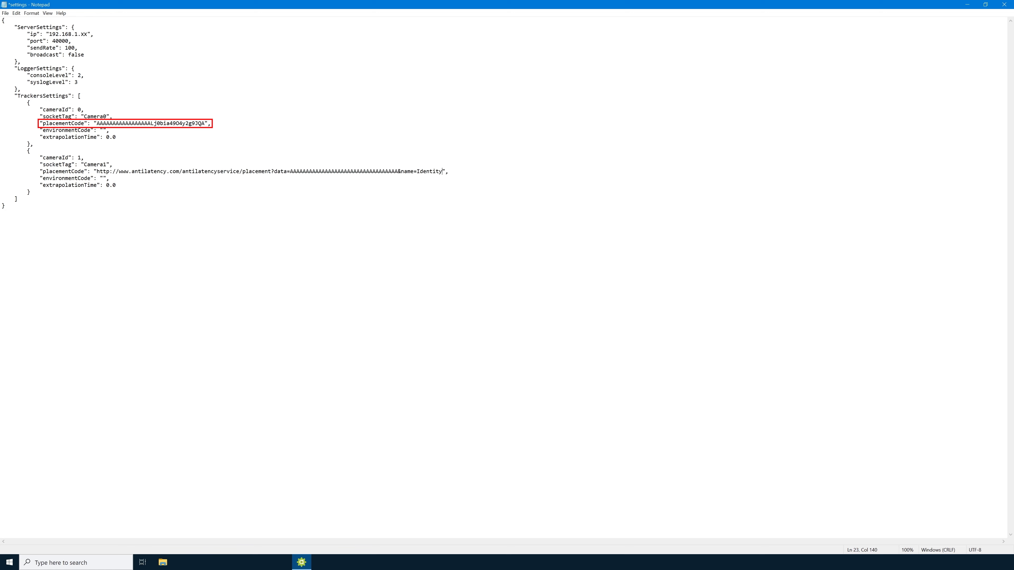
# Trim the Camera1 placementCode to the bare data code, removing the URL up to "data=" and the "&name=Identity" ending, and save the settings file
pyautogui.moveTo(97, 171); pyautogui.dragTo(287, 171)
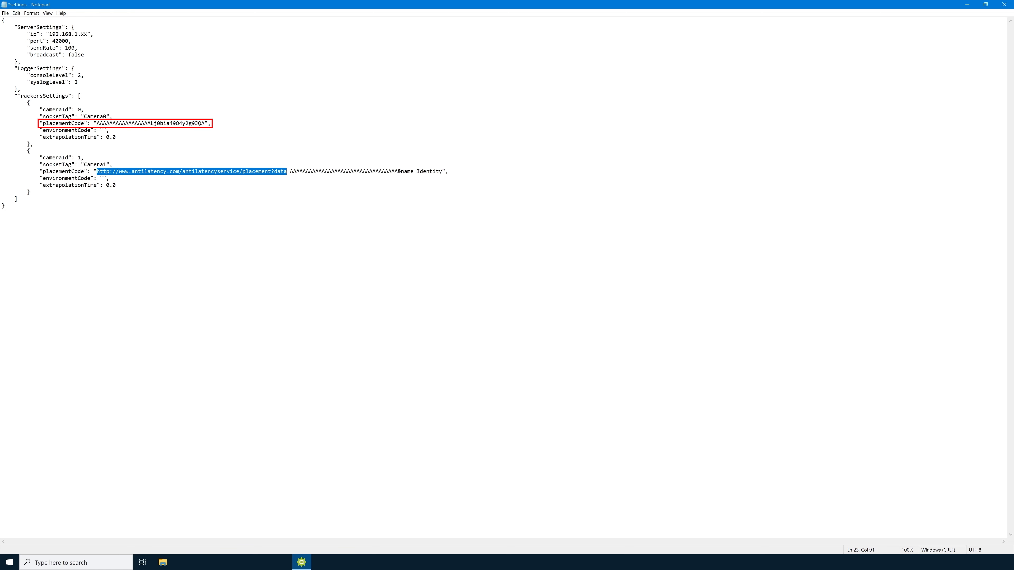
pyautogui.press('BackSpace')
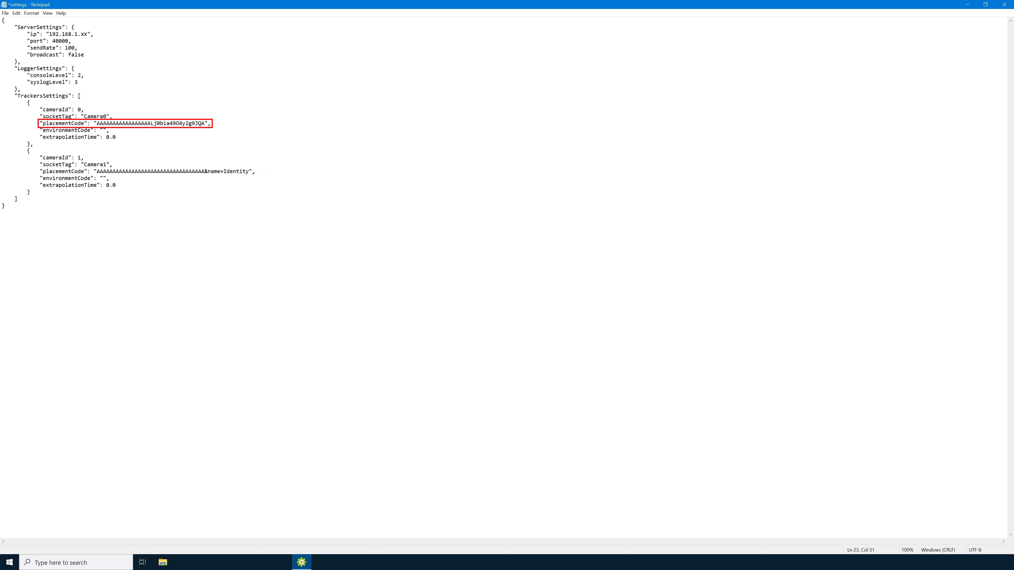
pyautogui.moveTo(233, 172); pyautogui.dragTo(249, 173)
pyautogui.press('Delete')
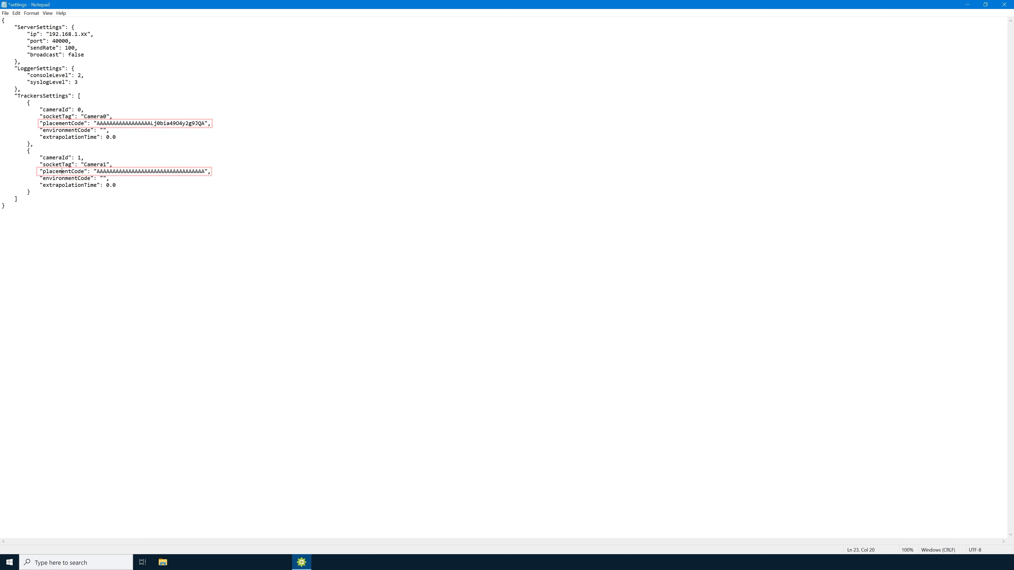
pyautogui.click(5, 12)
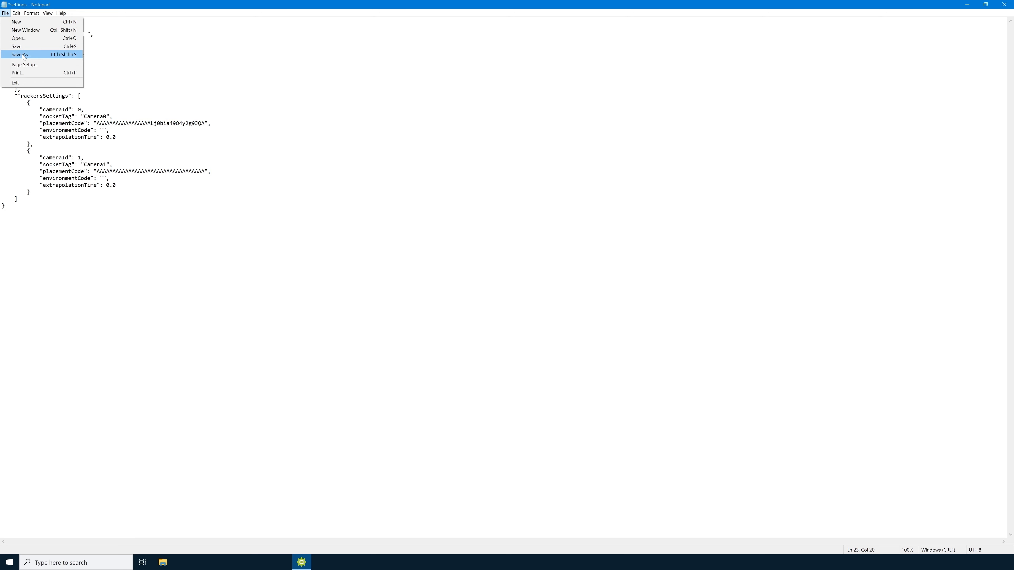
pyautogui.click(35, 48)
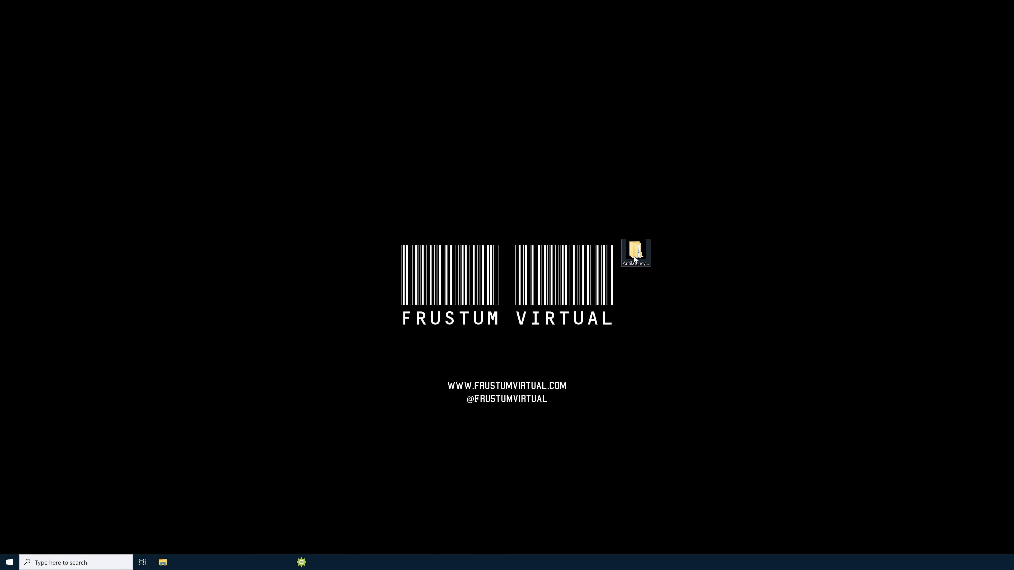
# Run AntilatencyFreeDServer from the WindowsDesktop\x64 folder of AntilatencyFreeDServer_4.2.1 and widen its console window to fit the log lines
pyautogui.doubleClick(634, 256)
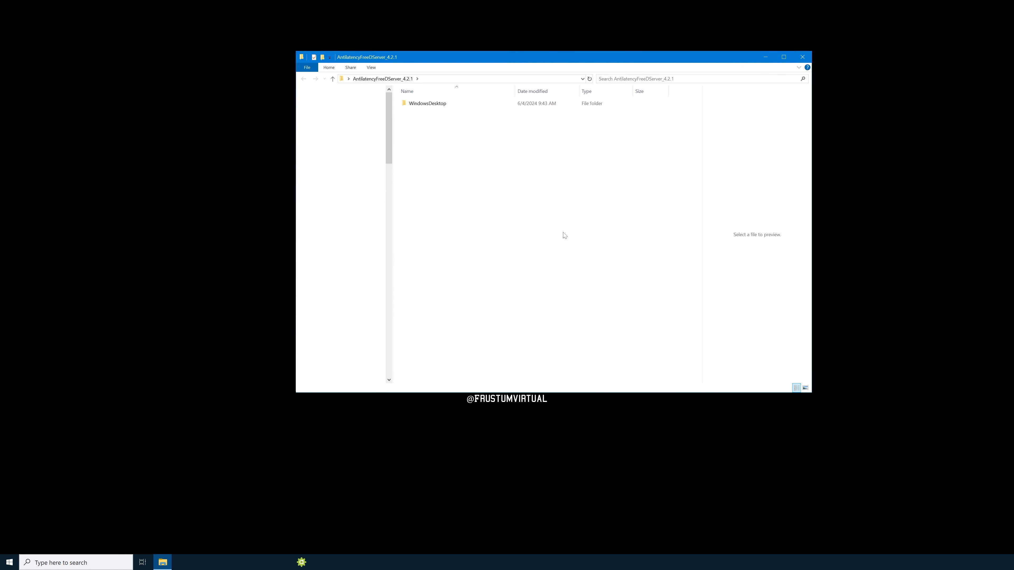
pyautogui.doubleClick(423, 105)
pyautogui.doubleClick(421, 105)
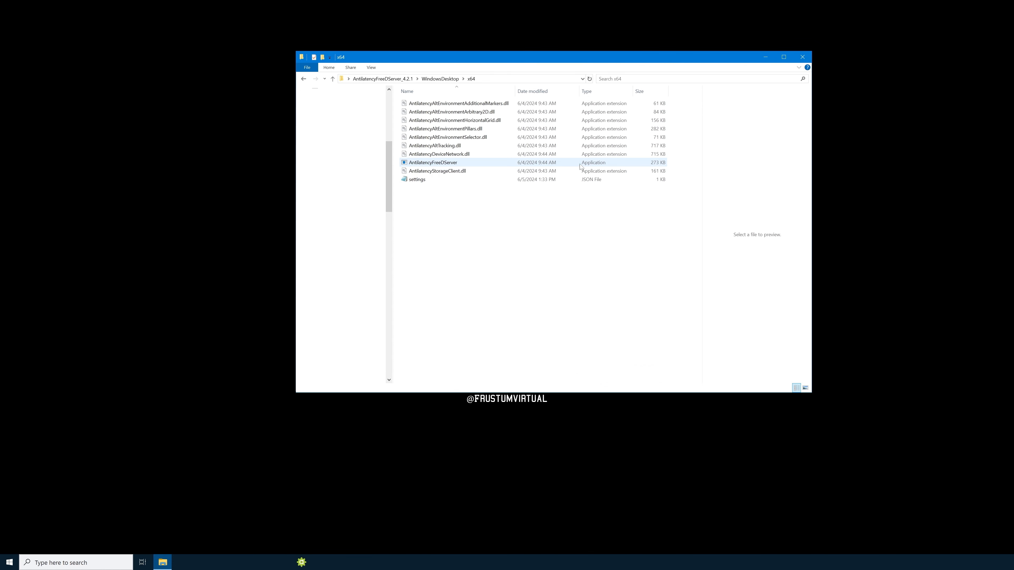
pyautogui.doubleClick(409, 165)
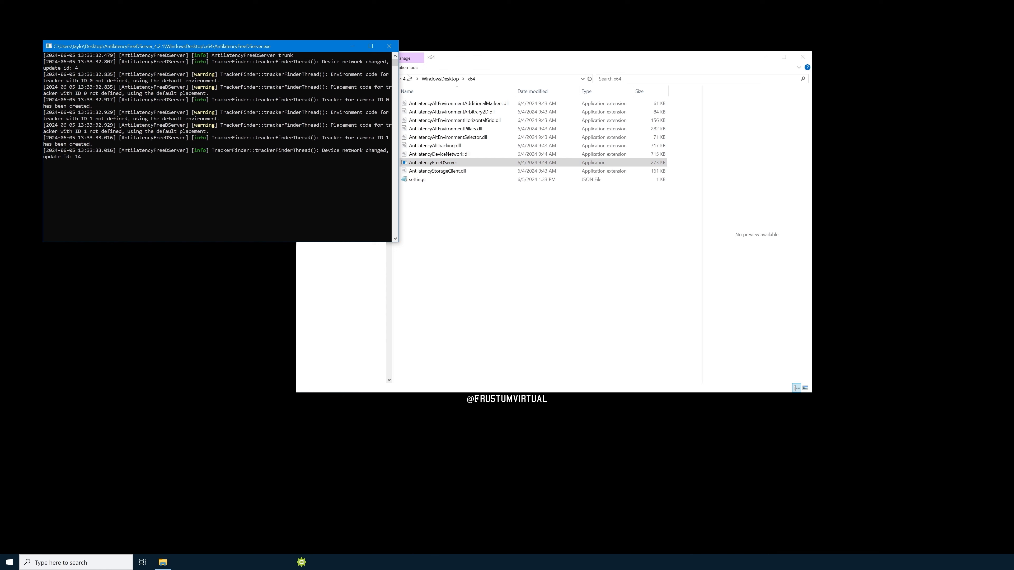
pyautogui.moveTo(399, 90); pyautogui.dragTo(613, 89)
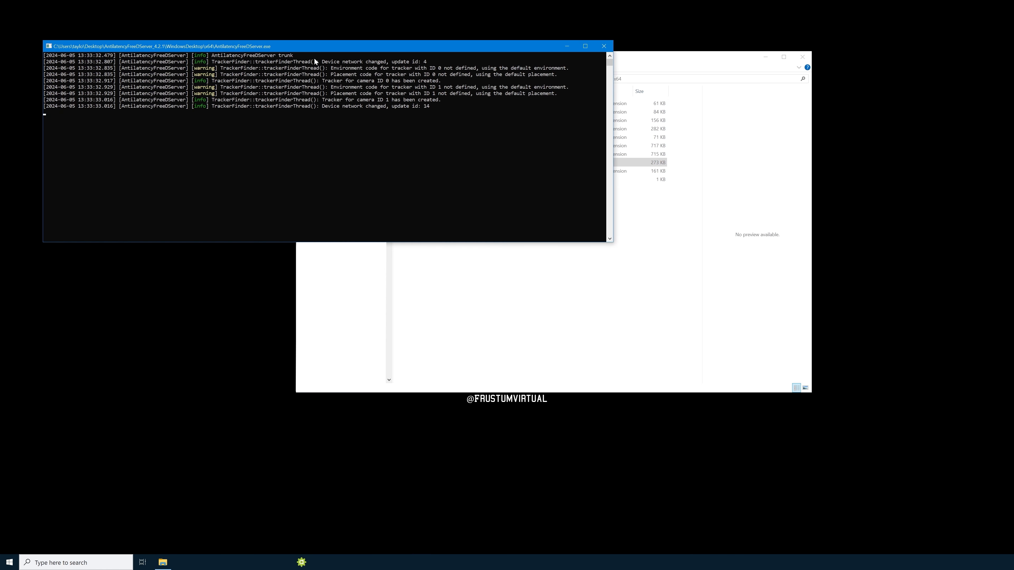